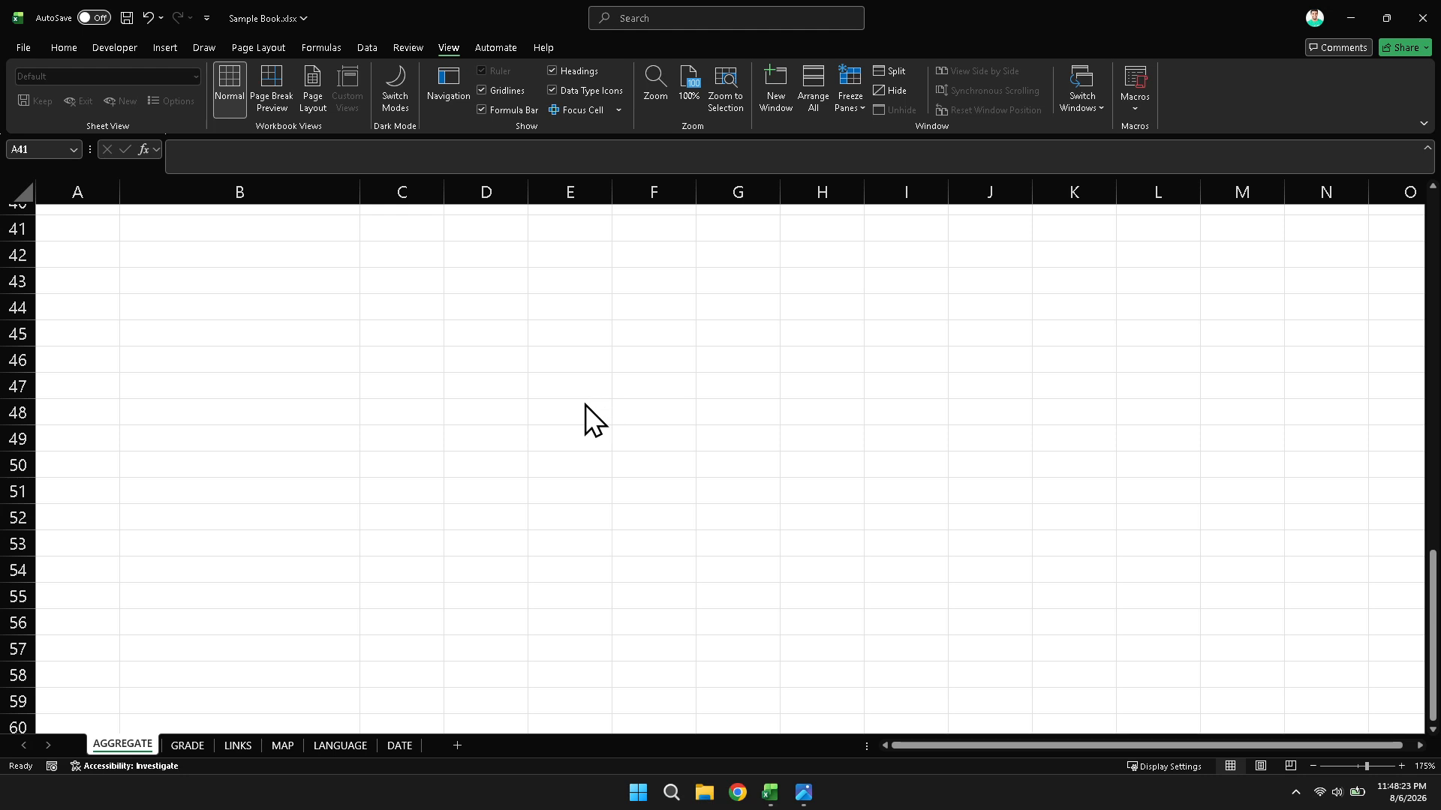
- Open the LANGUAGE sheet with the table of Filipino phrases and their translations
left_click(335, 747)
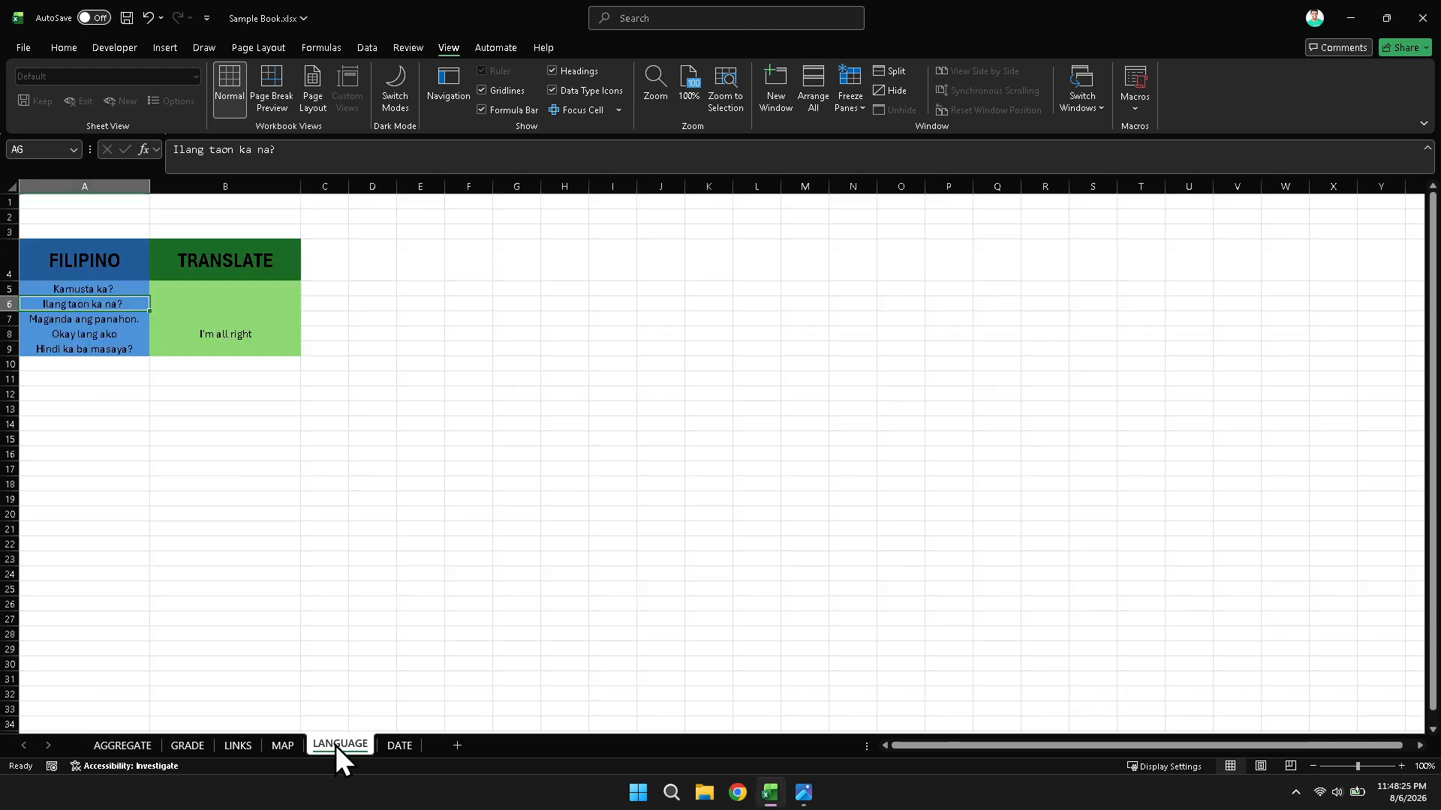
left_click(365, 453)
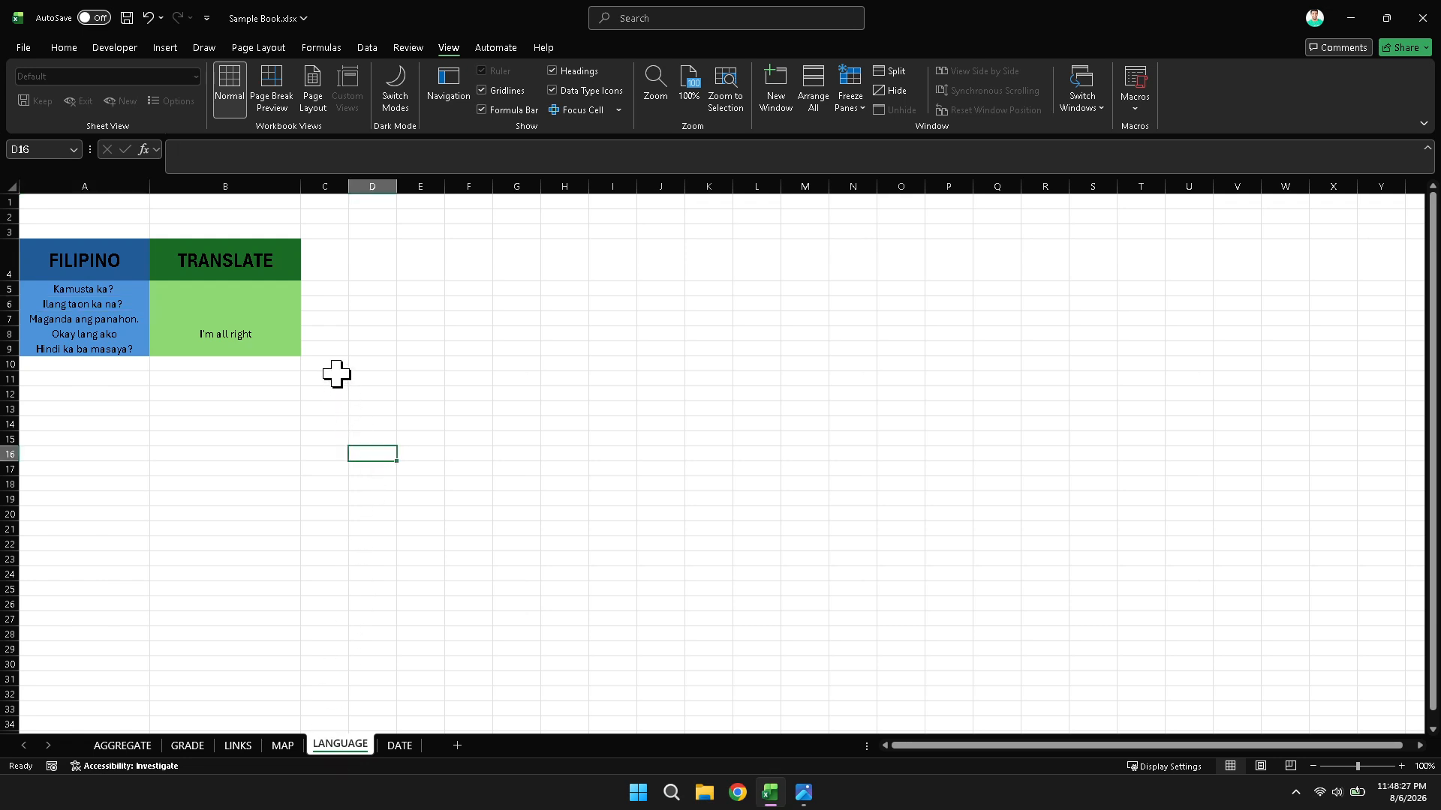
scroll(280, 334, "up", 5)
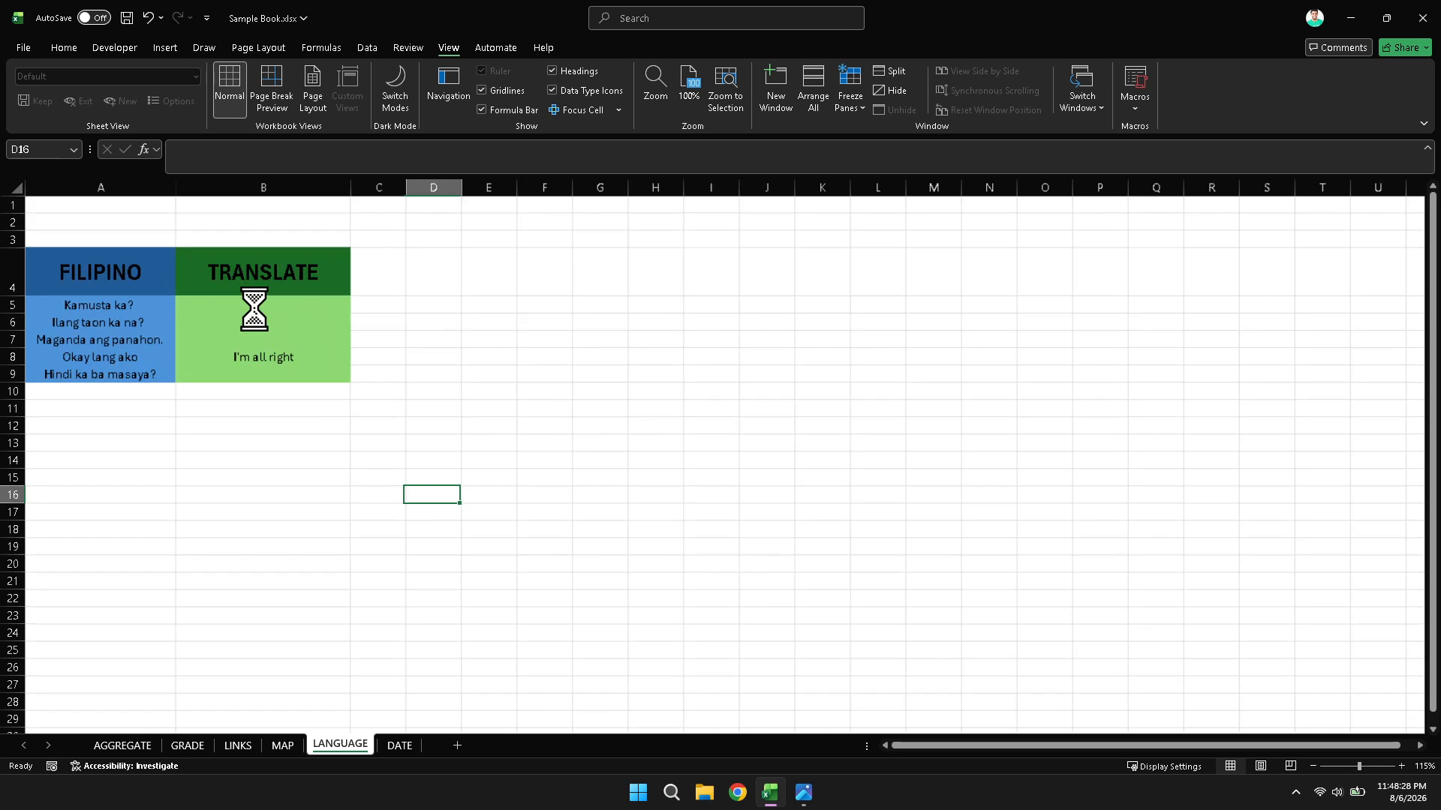
scroll(425, 447, "up", 2)
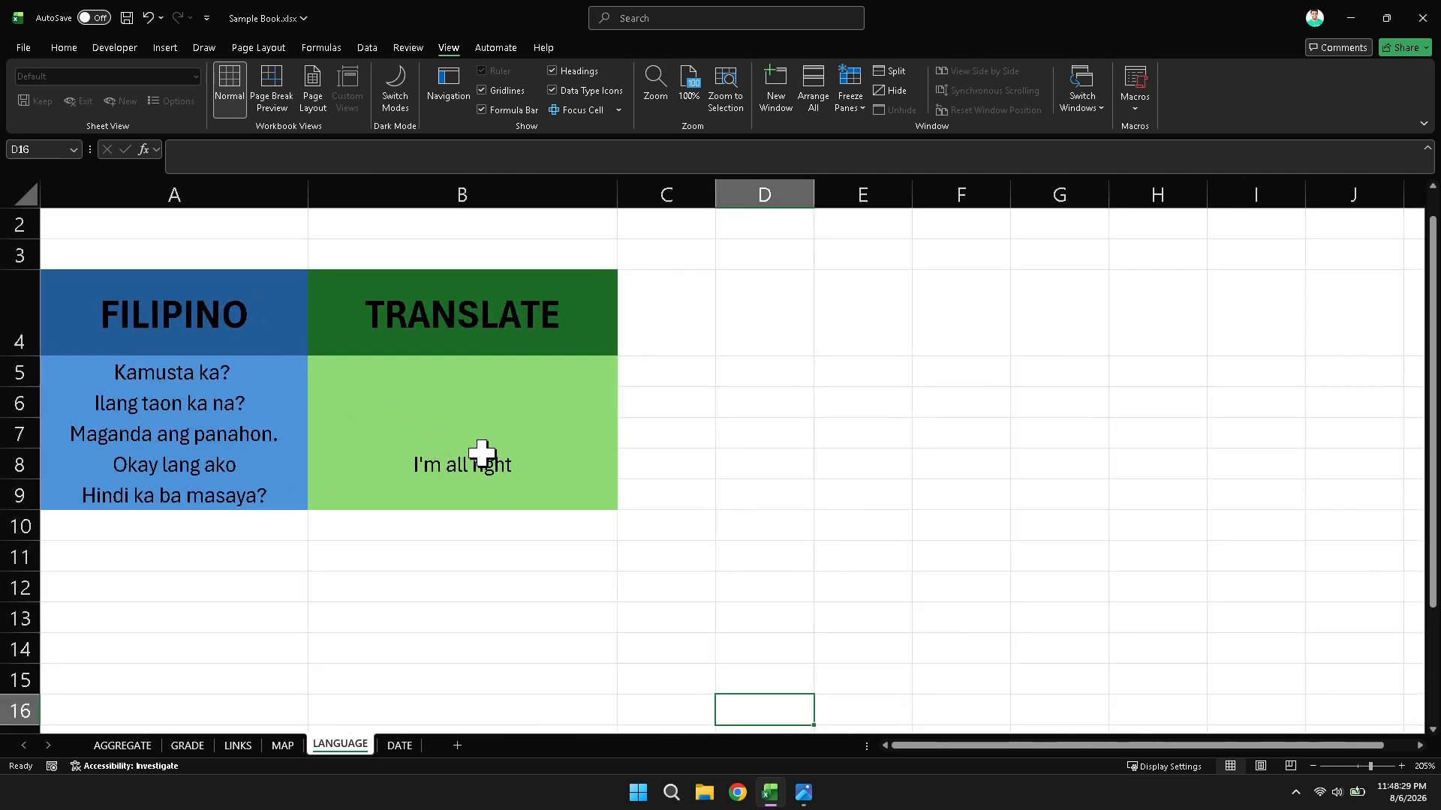
- Examine the FILIPINO and TRANSLATE columns and the existing formula in cell B8
left_click_drag(259, 302, 225, 487)
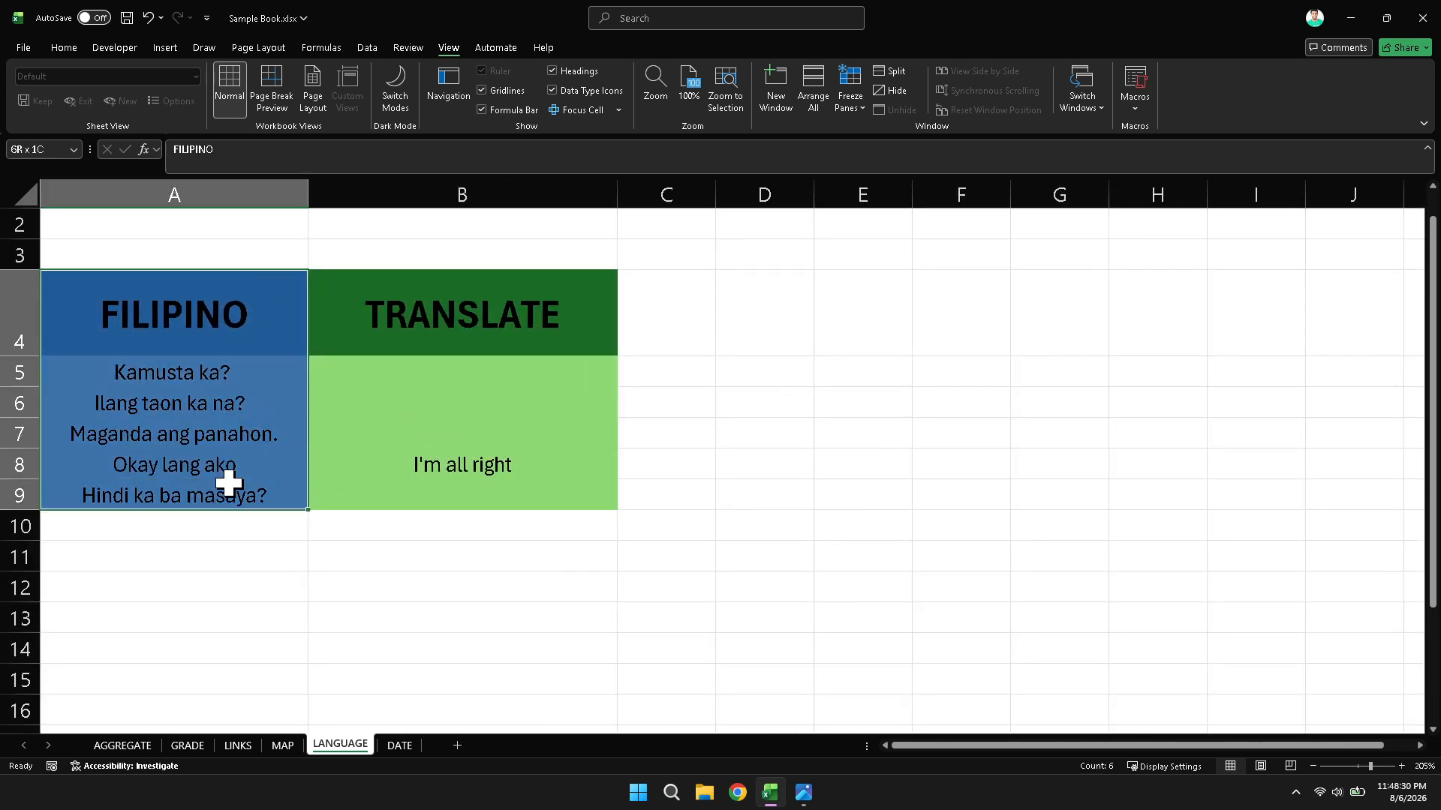
left_click_drag(486, 312, 525, 525)
left_click(739, 507)
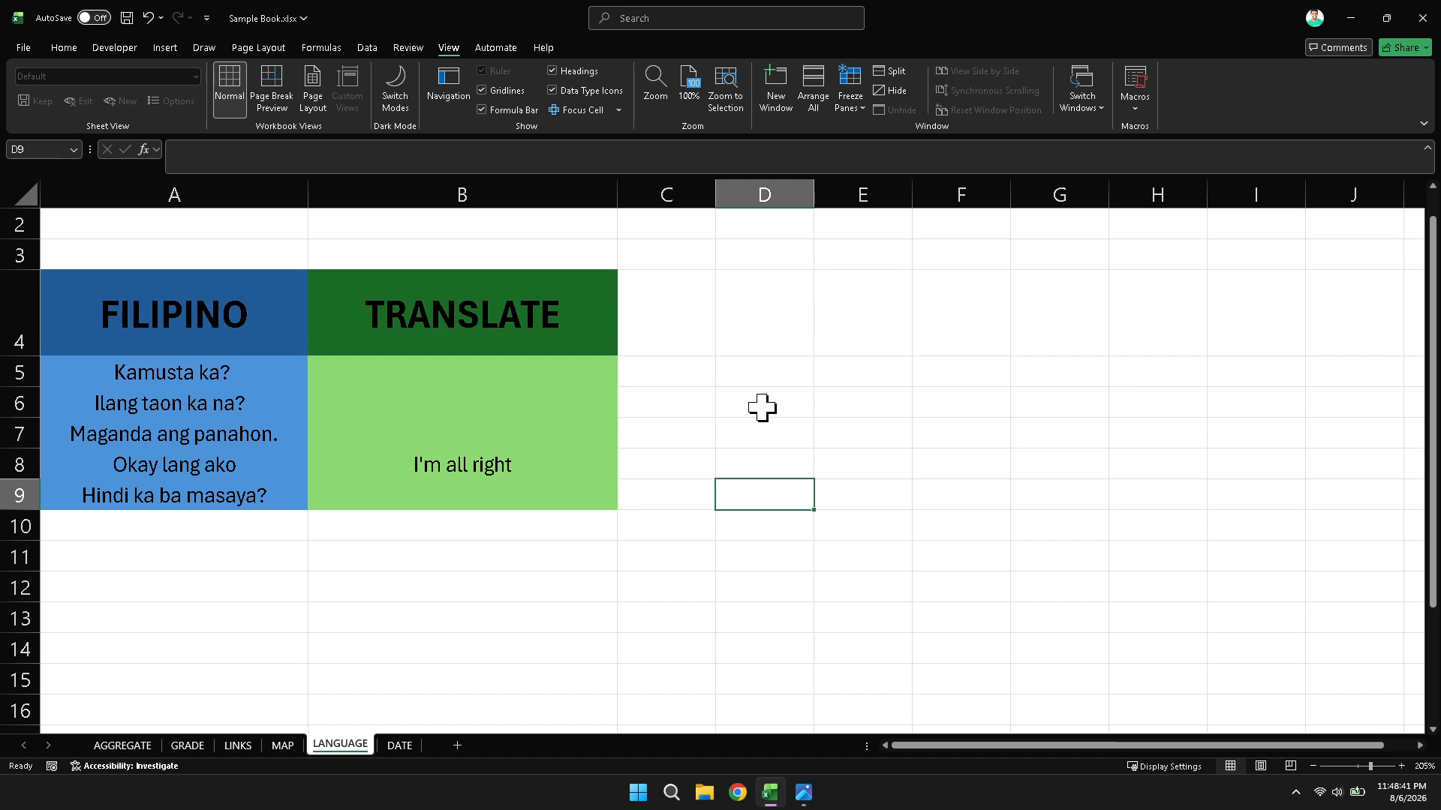
left_click(543, 465)
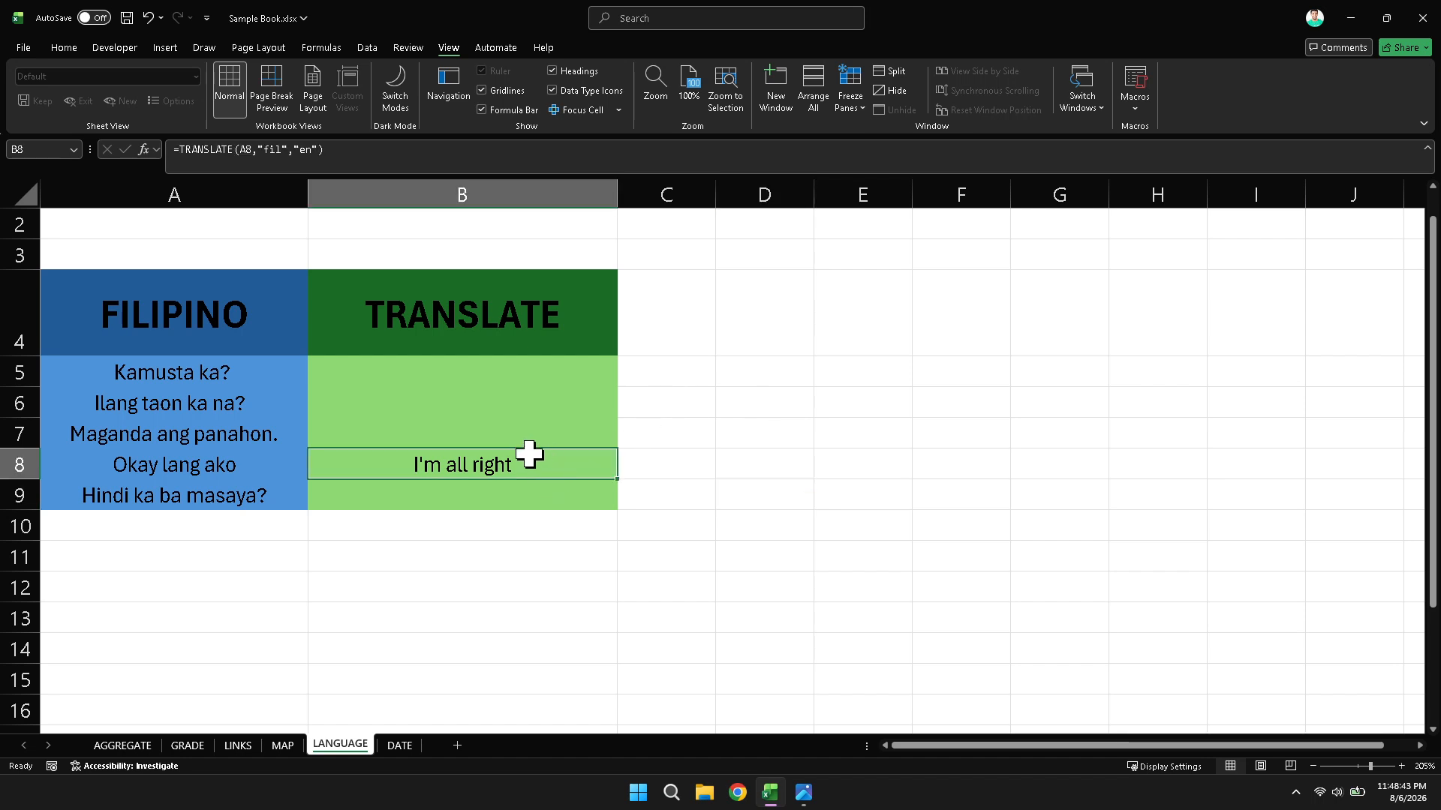
- Start a TRANSLATE formula in cell B5 with A5 as the text to translate
left_click(556, 372)
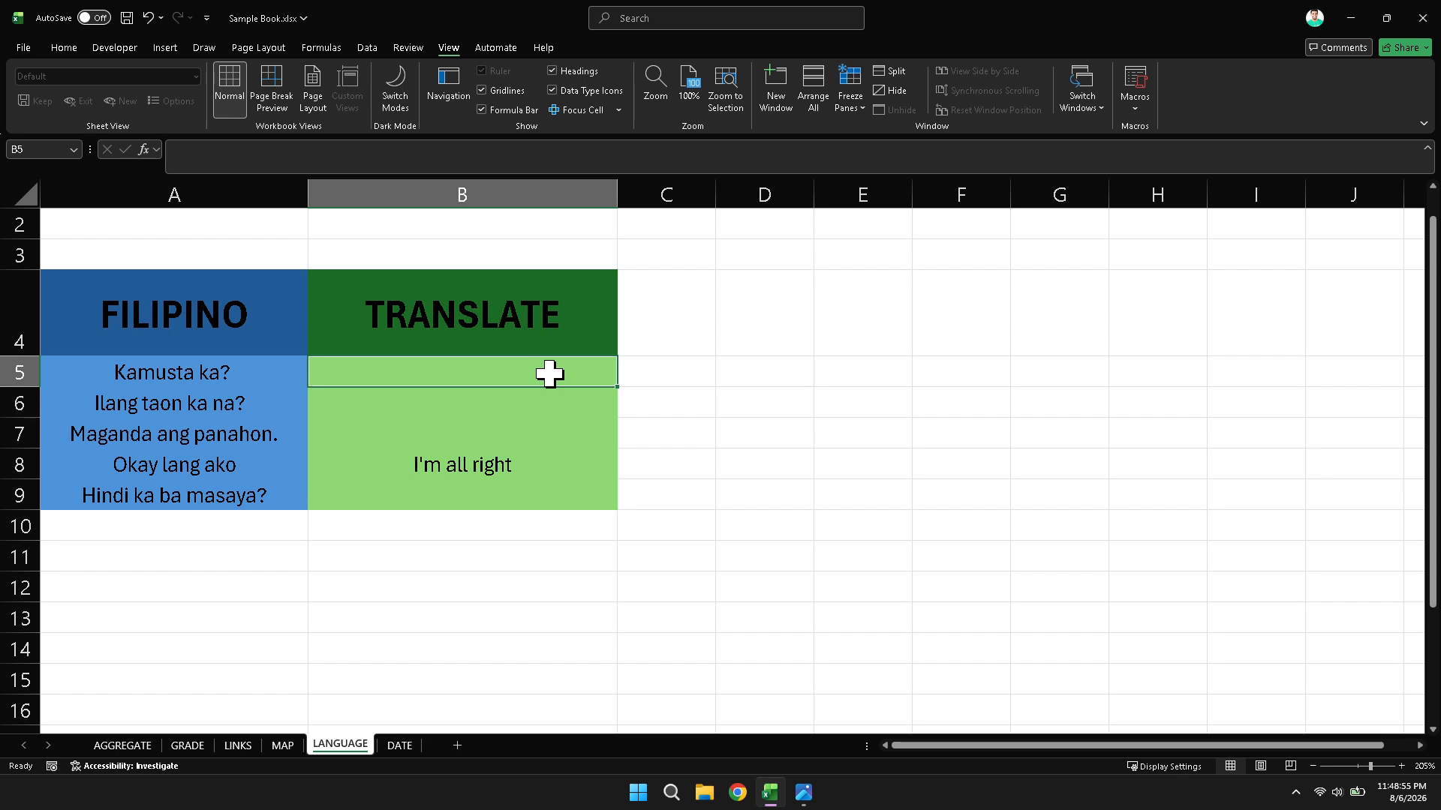
double_click(549, 373)
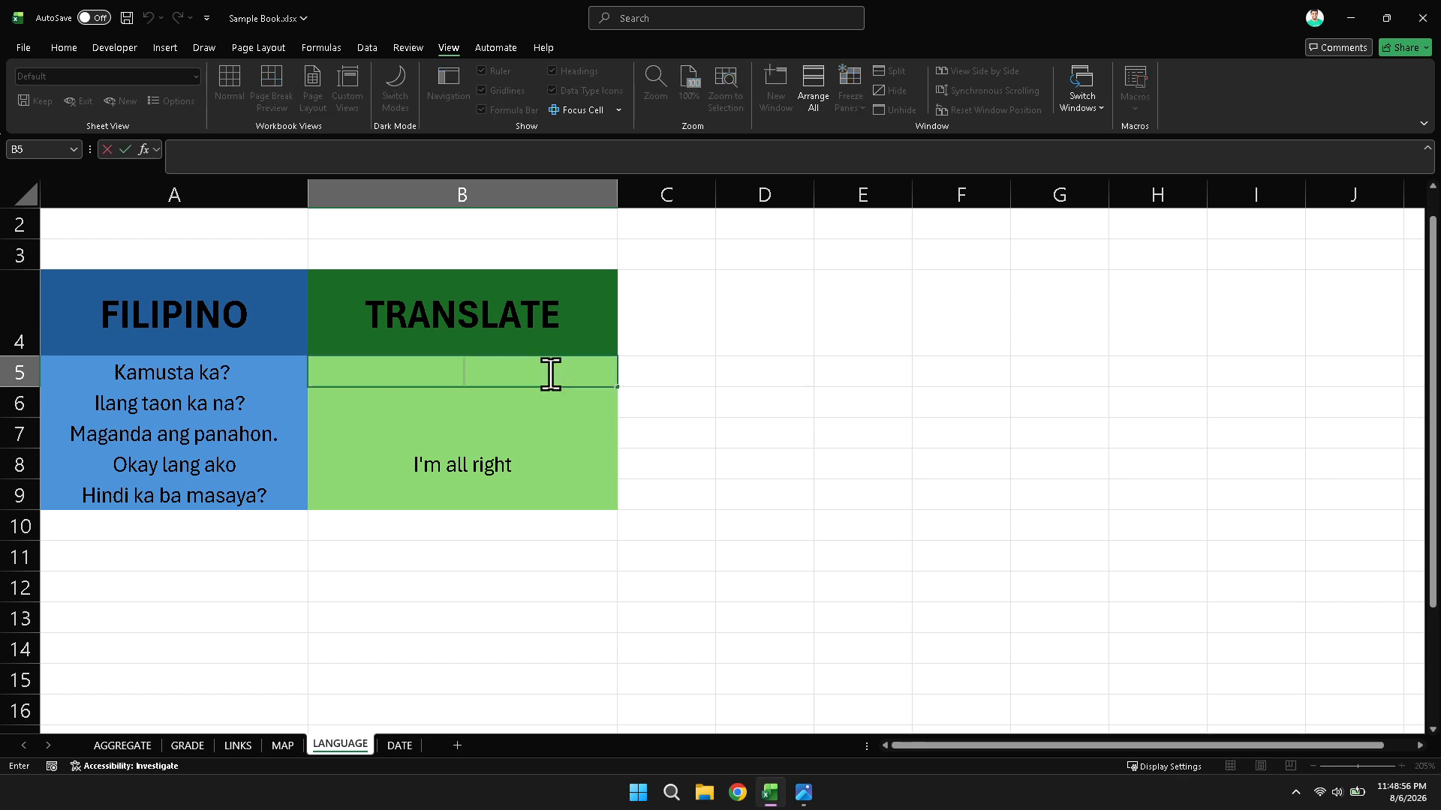
type("=TRANS")
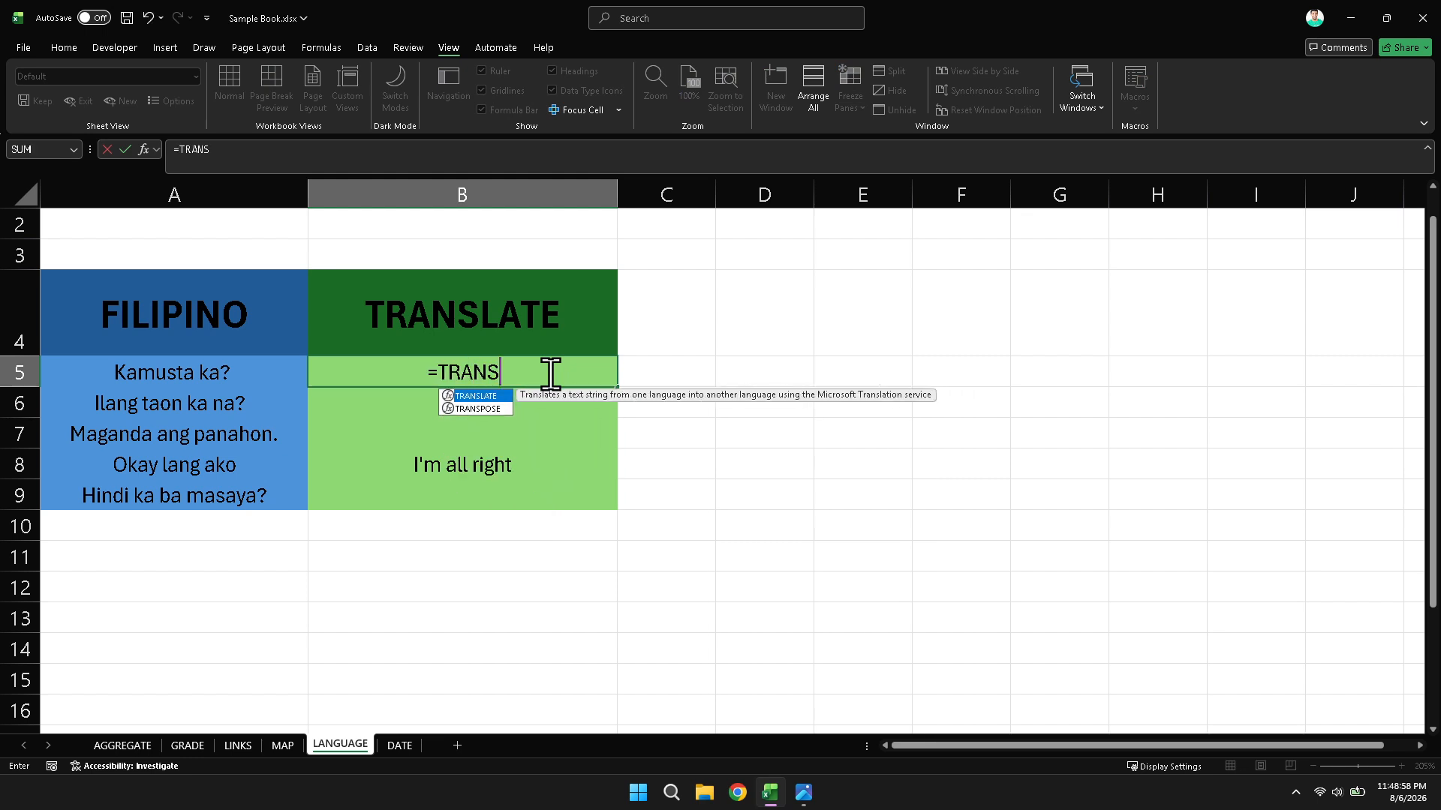
type("LATE")
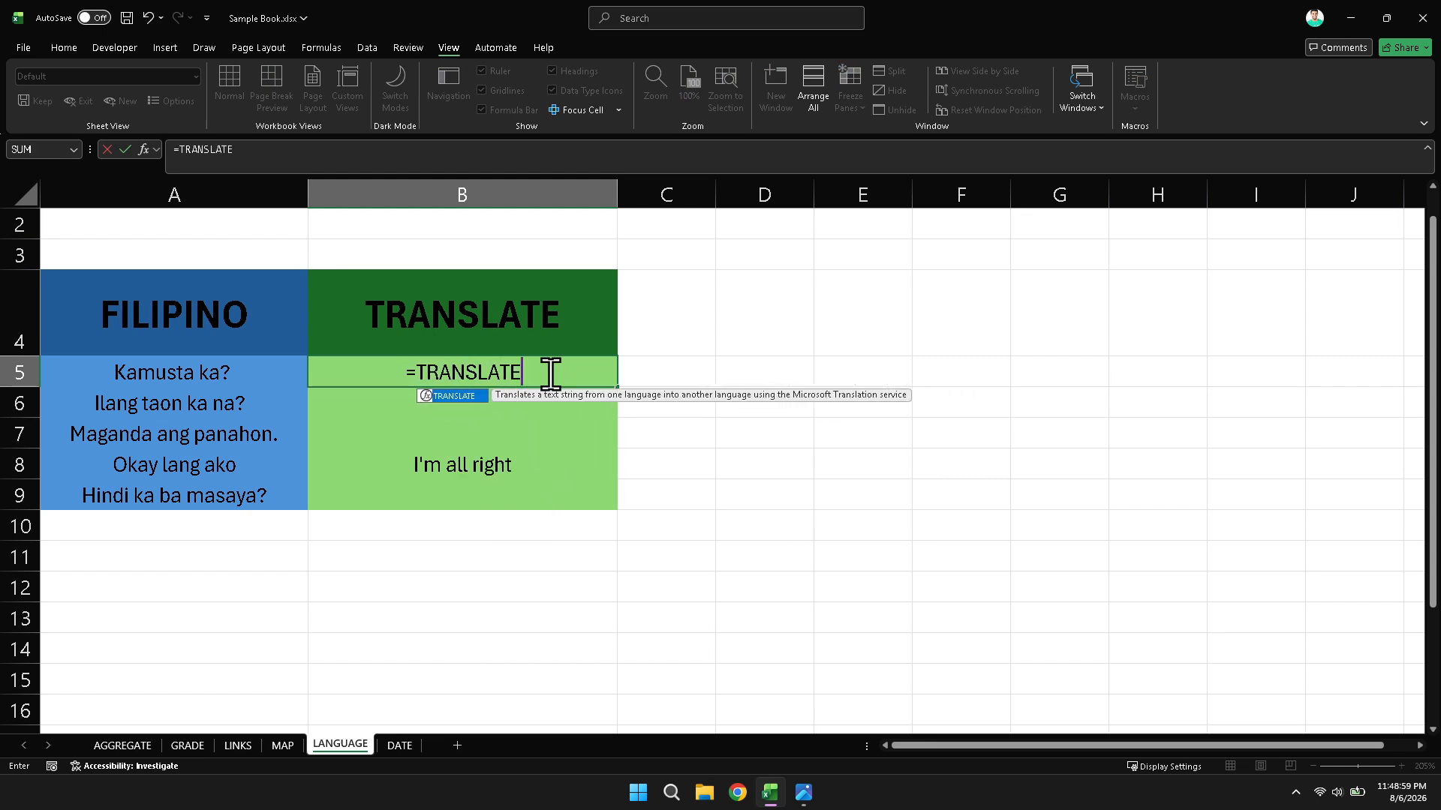
type("(")
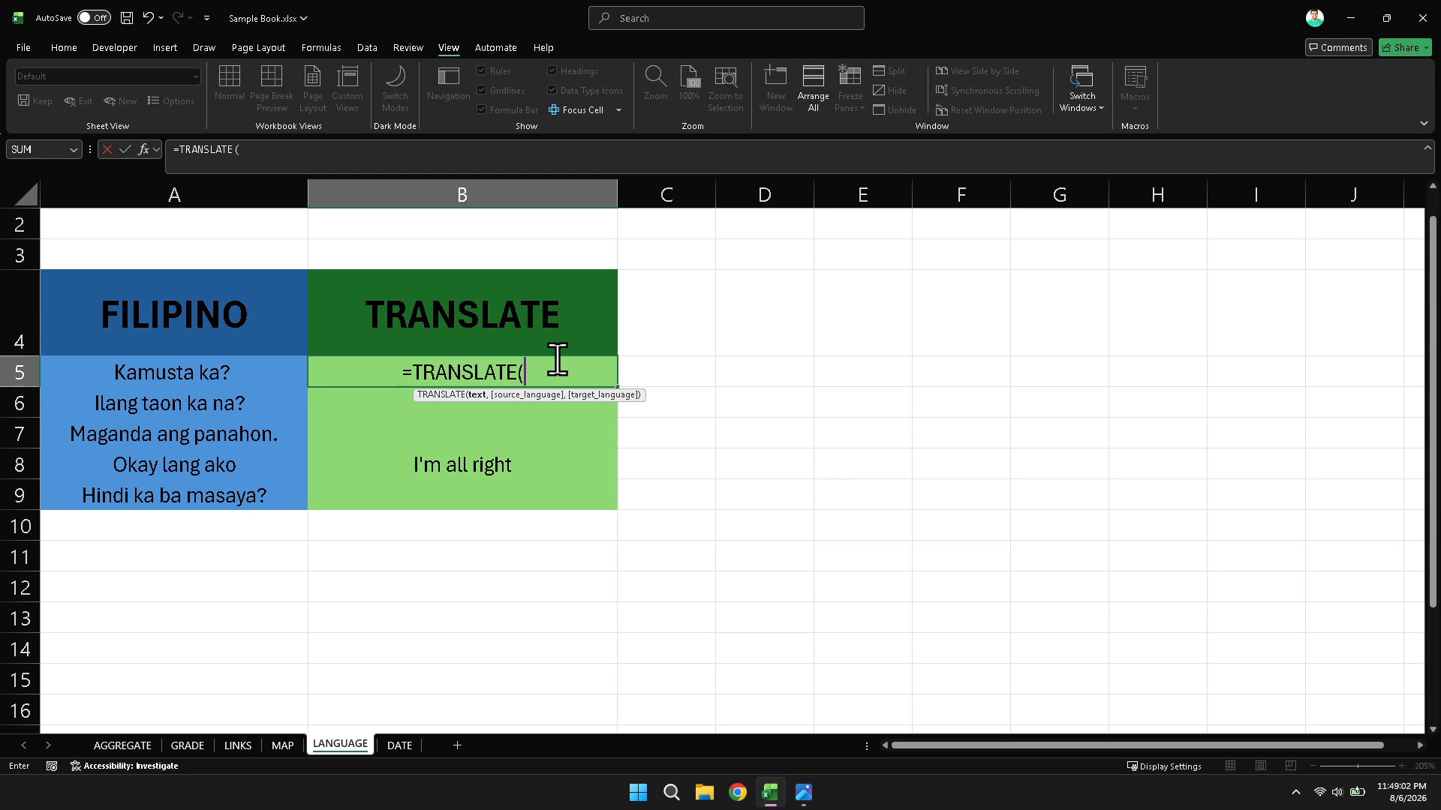
left_click(202, 375)
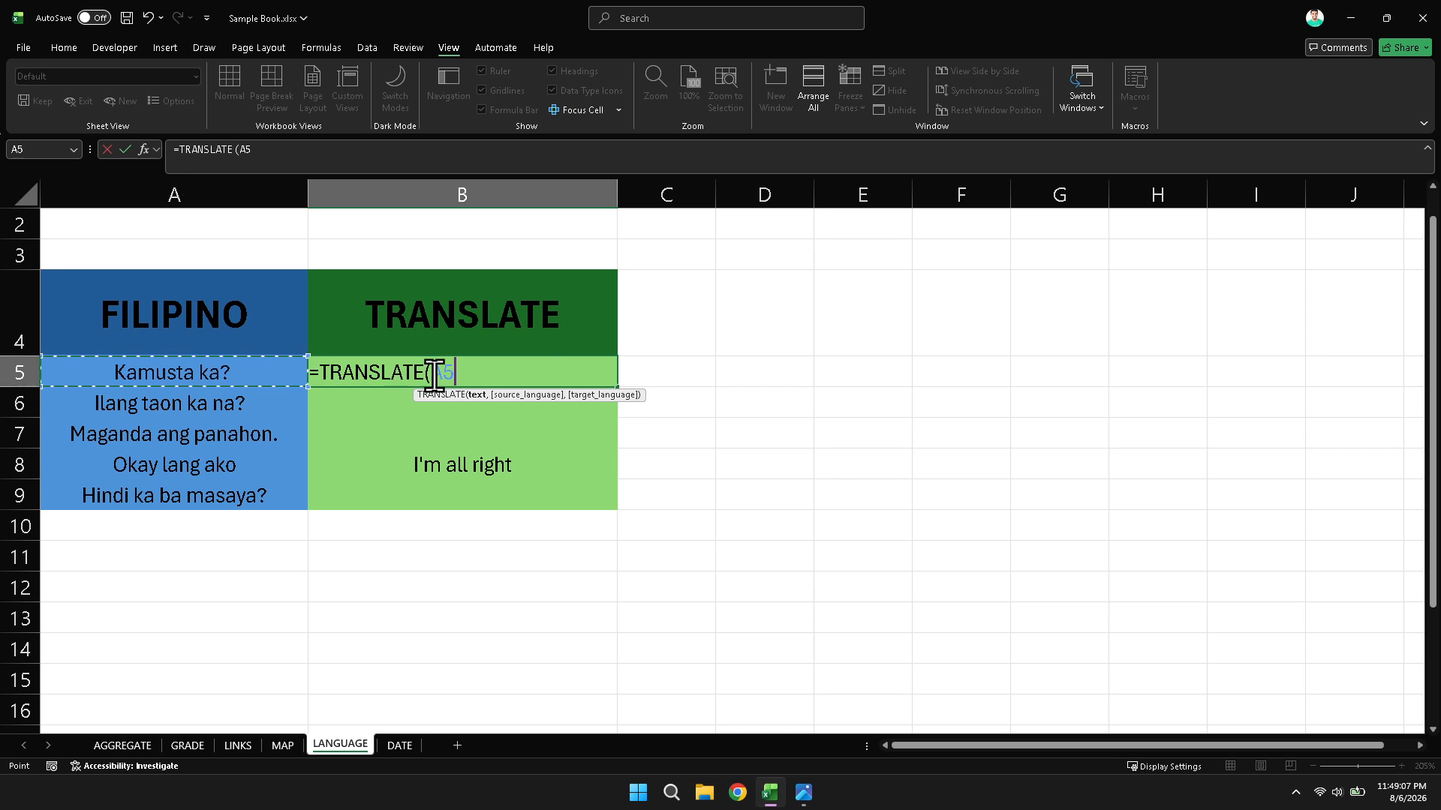
left_click(484, 373)
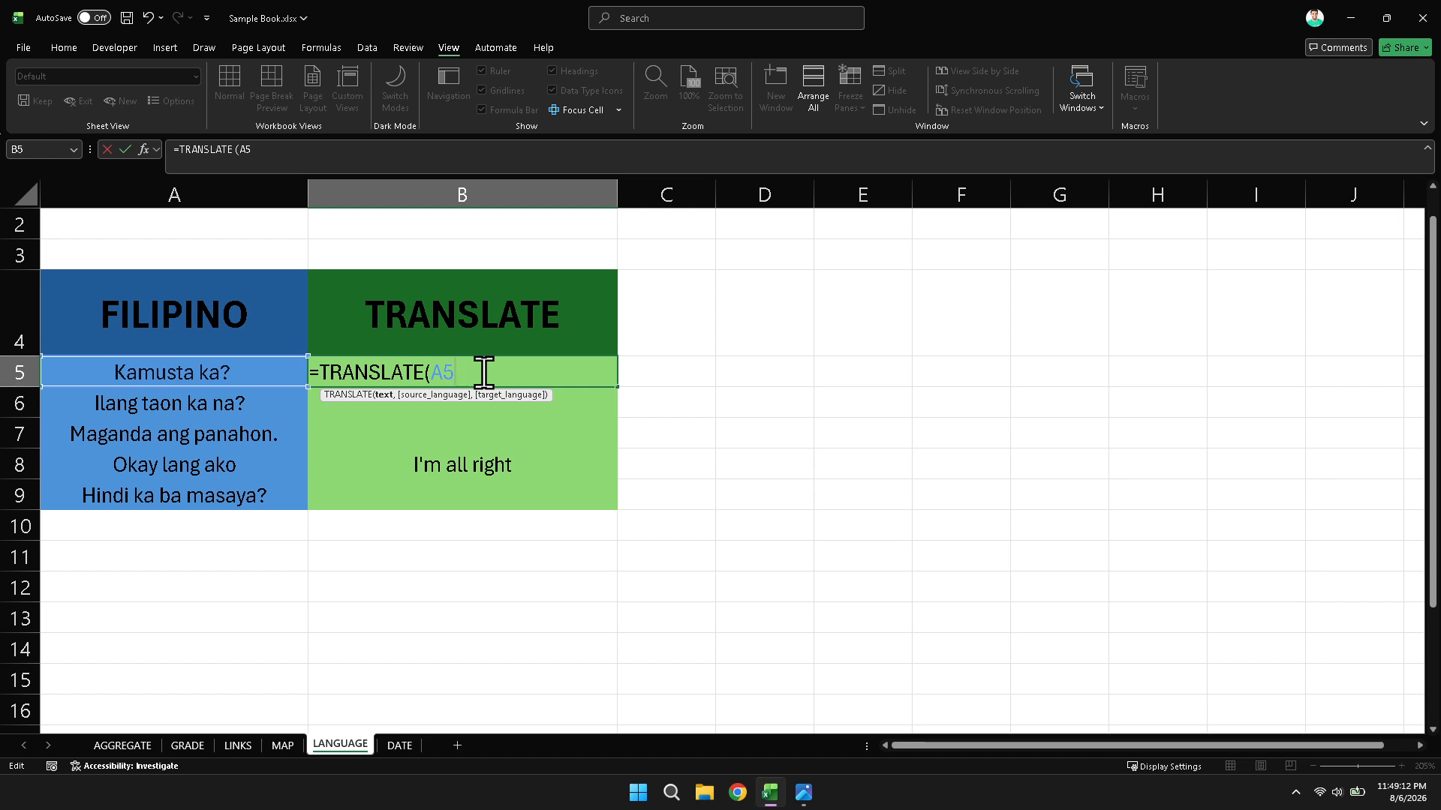
- Add "fil" (Filipino) as the source language of the TRANSLATE formula in B5
type(",")
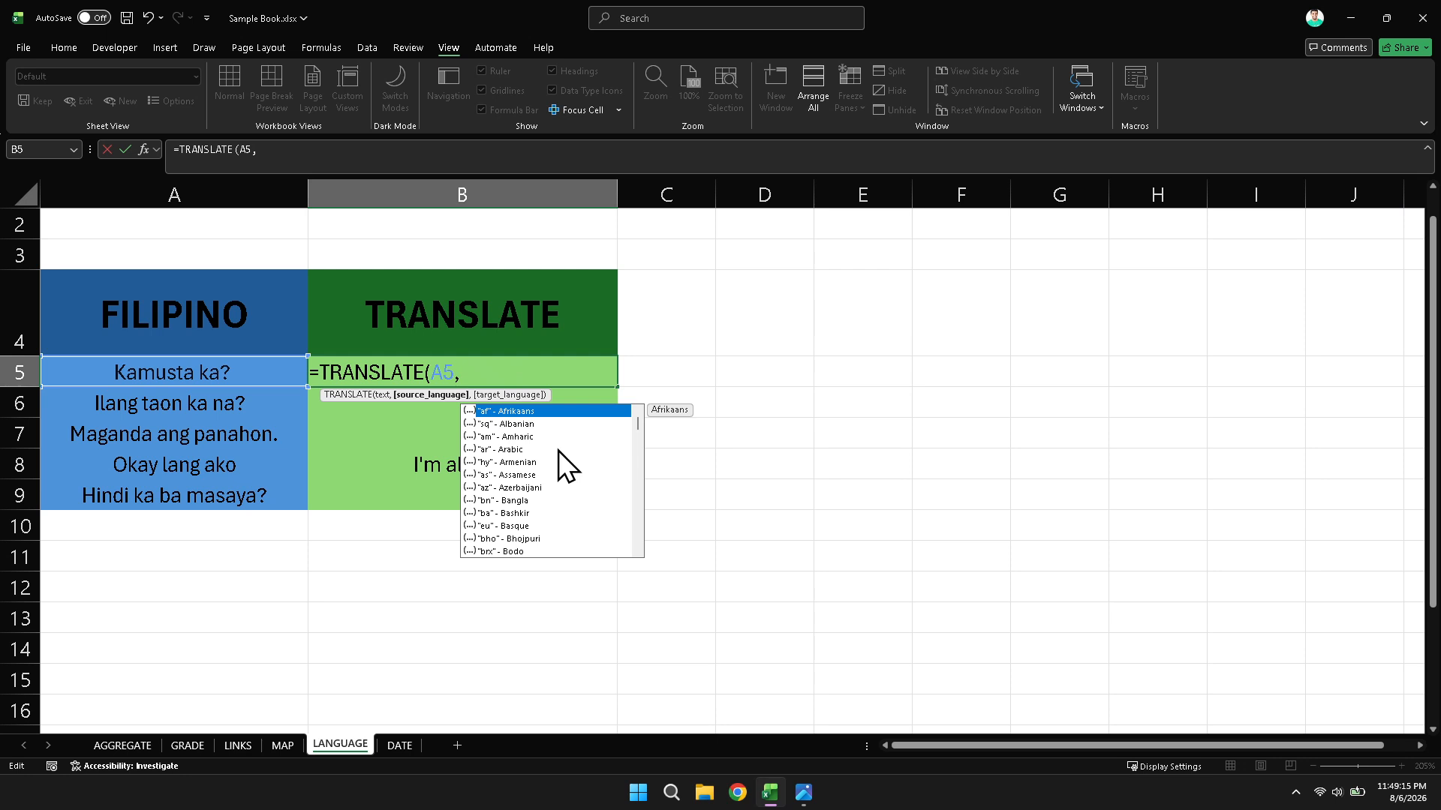
scroll(566, 448, "down", 2)
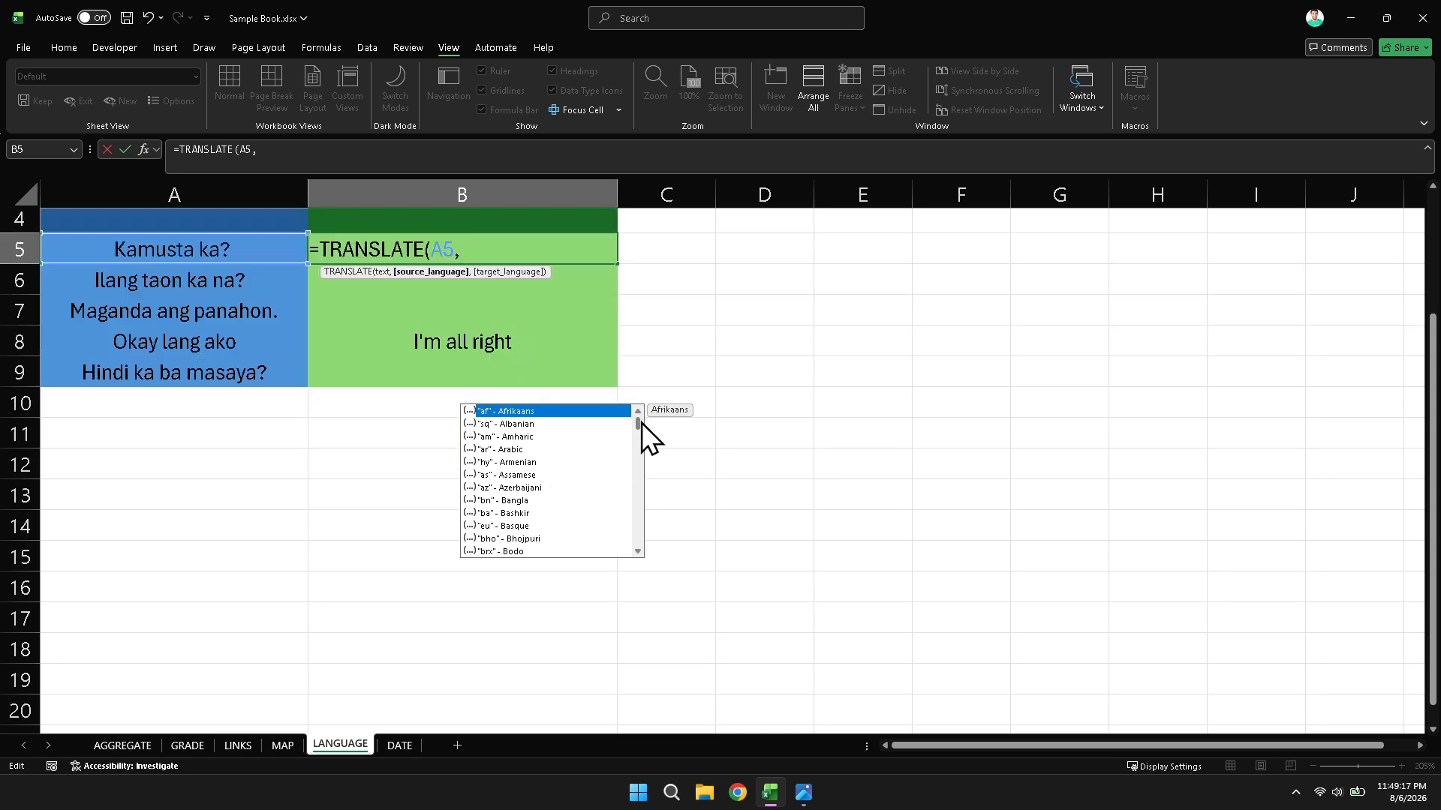
left_click_drag(641, 421, 647, 443)
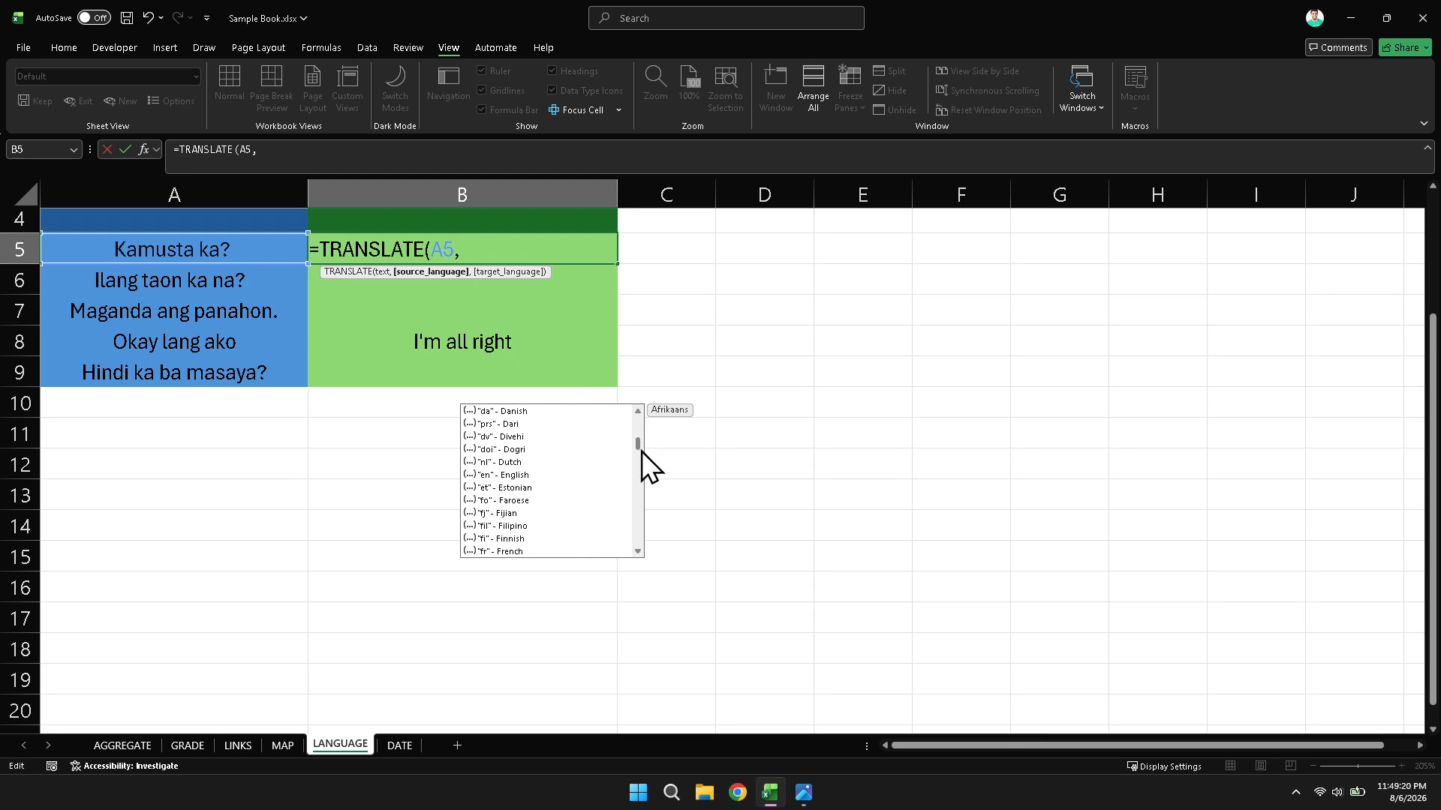
left_click(512, 527)
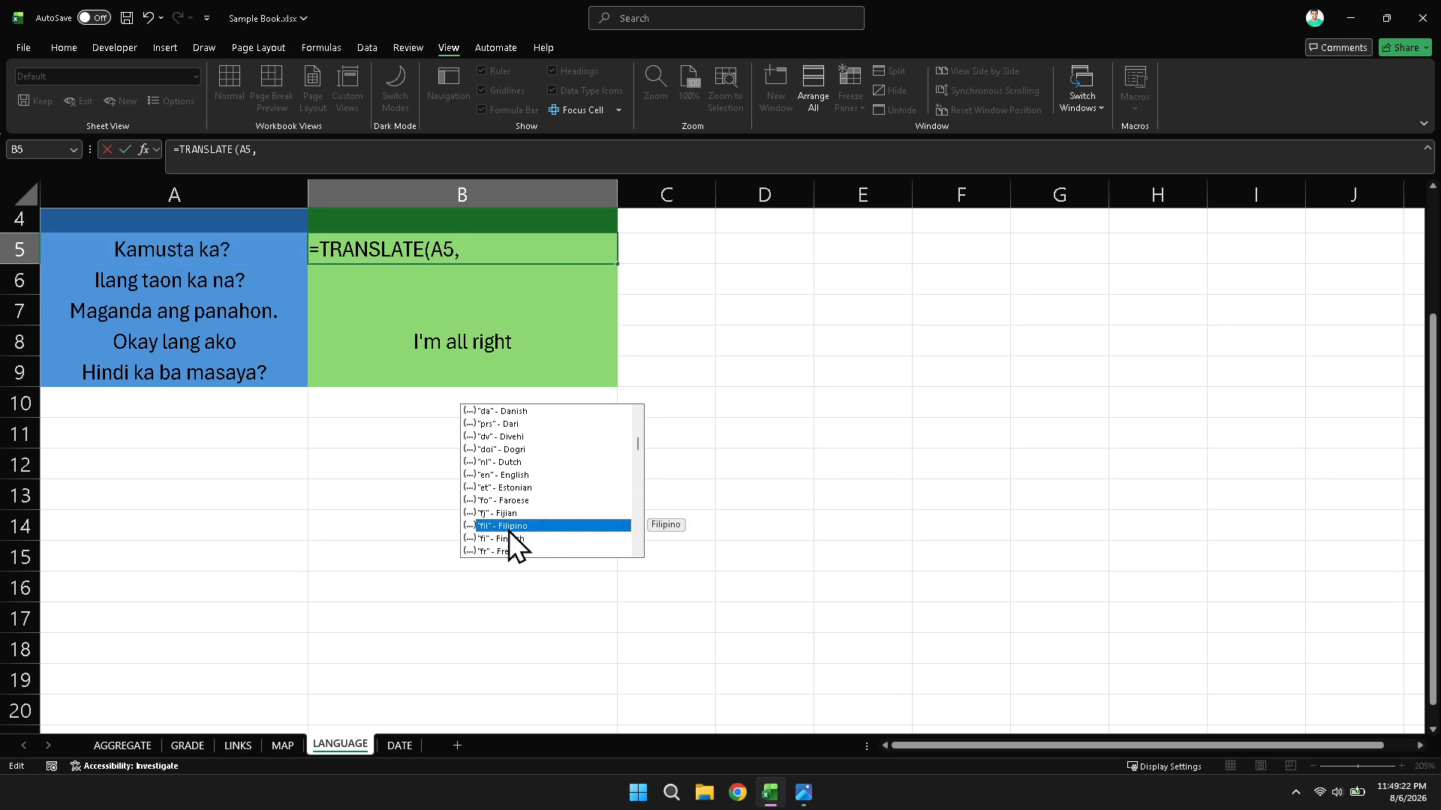
double_click(512, 528)
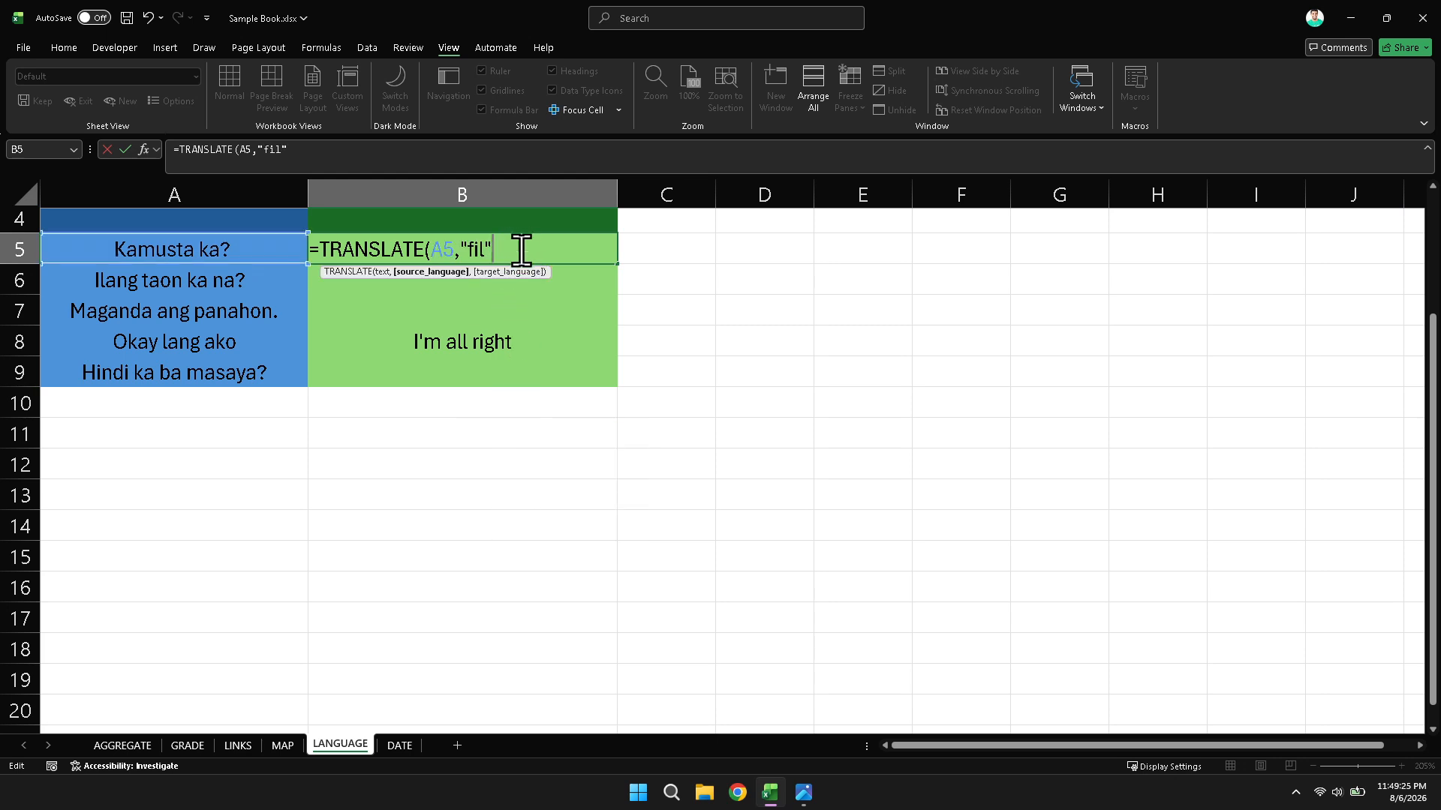
- Add "en" (English) as the target language, close the parenthesis and enter the TRANSLATE formula in B5
type(",")
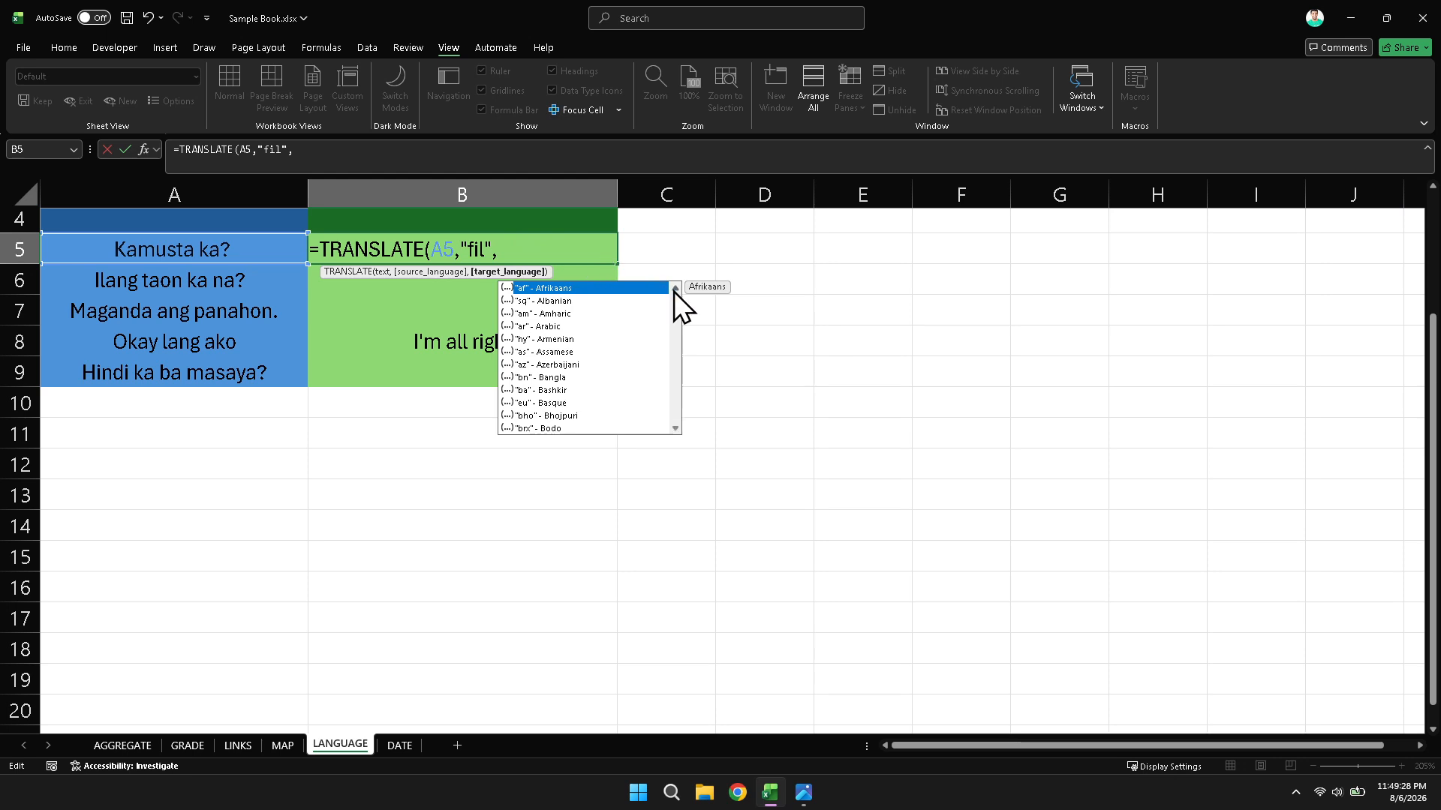
left_click_drag(674, 298, 678, 318)
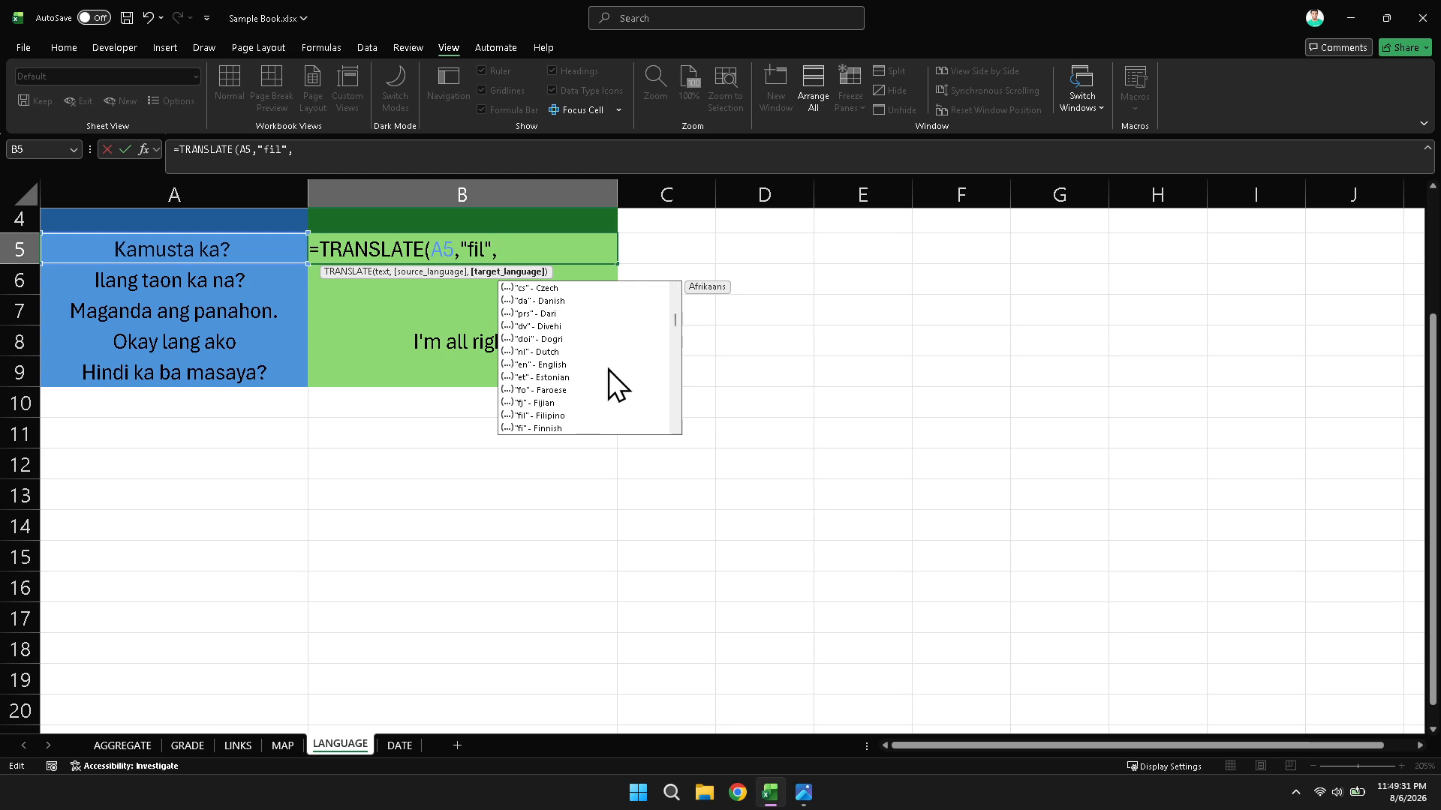
left_click(553, 368)
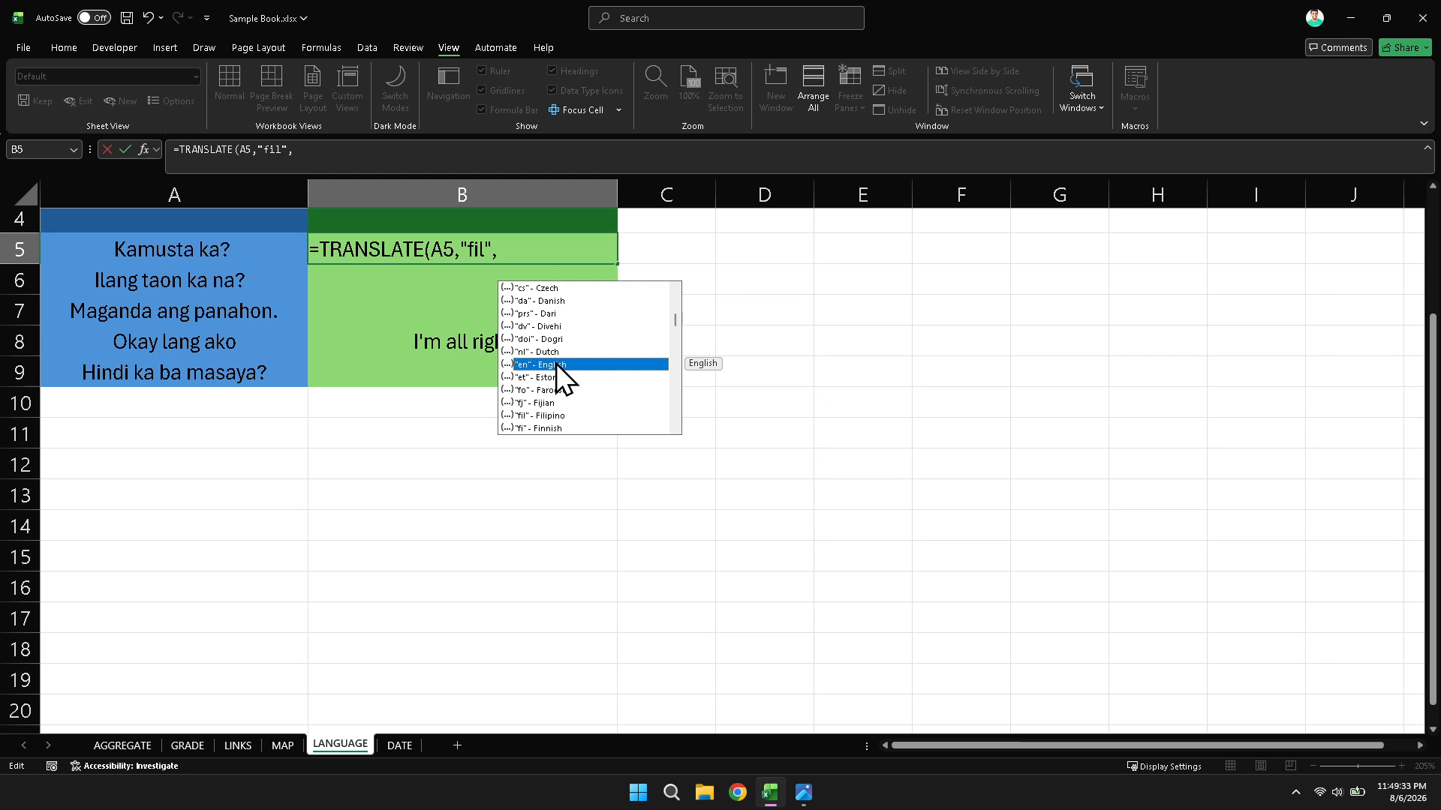
double_click(557, 365)
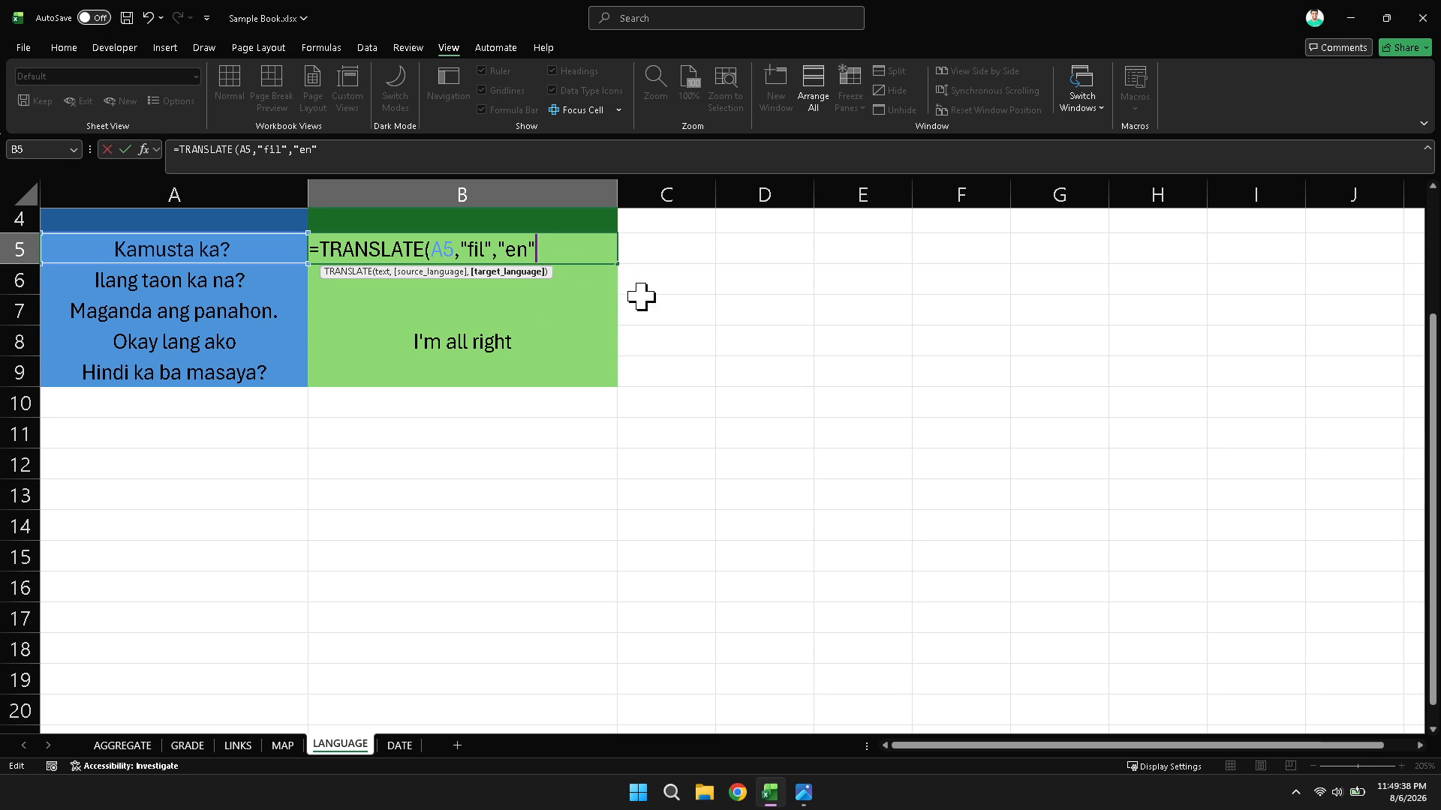
scroll(643, 295, "up", 2)
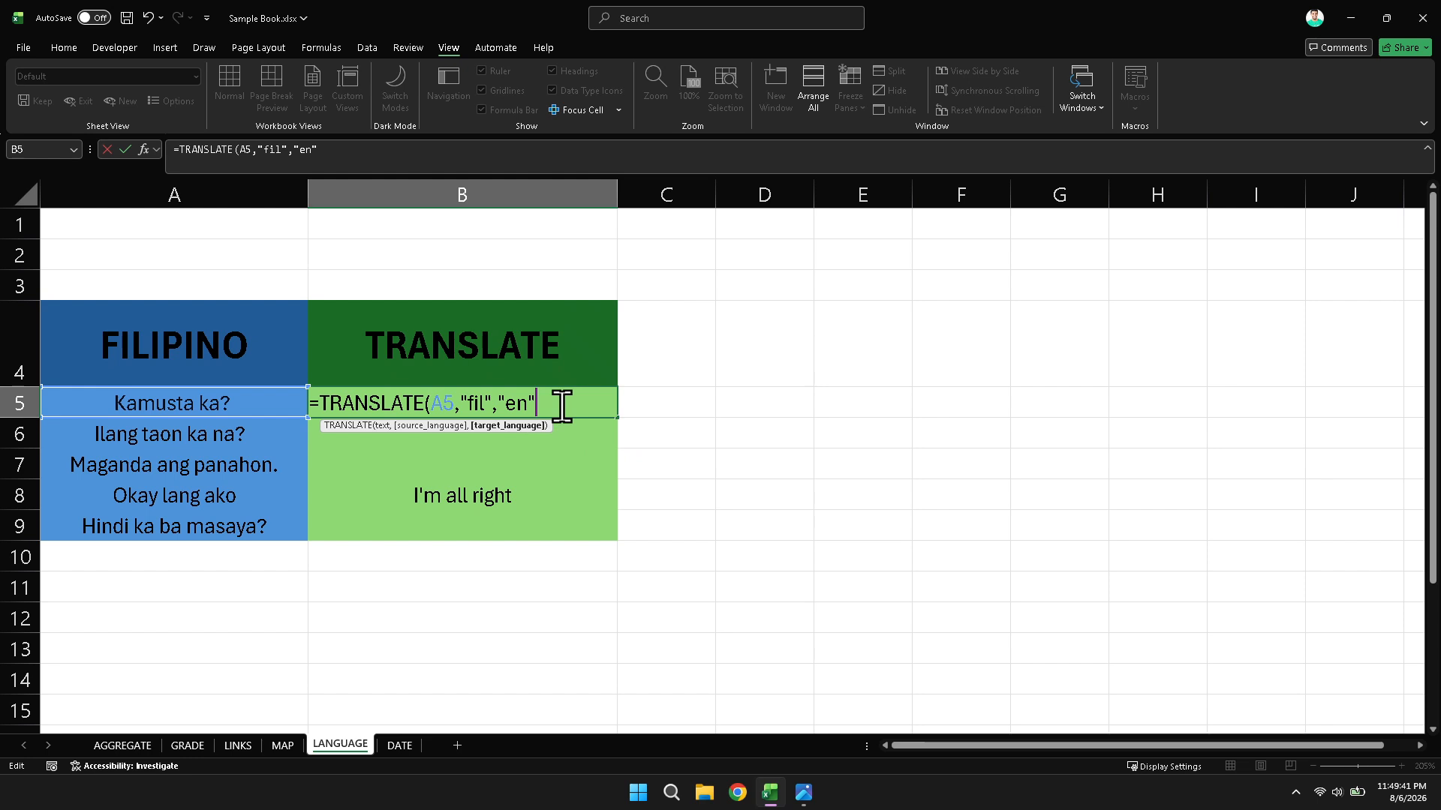
type(")")
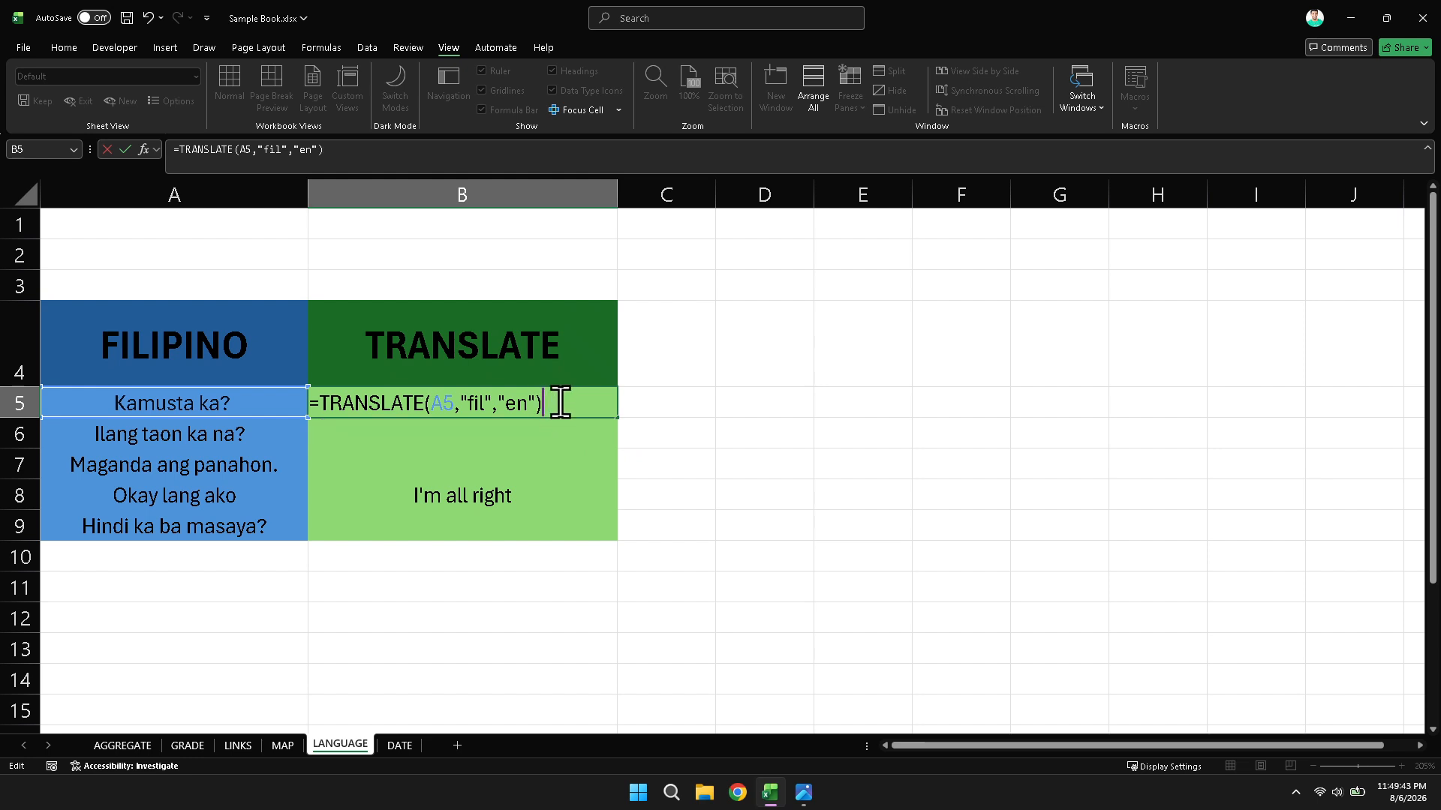
key("Return")
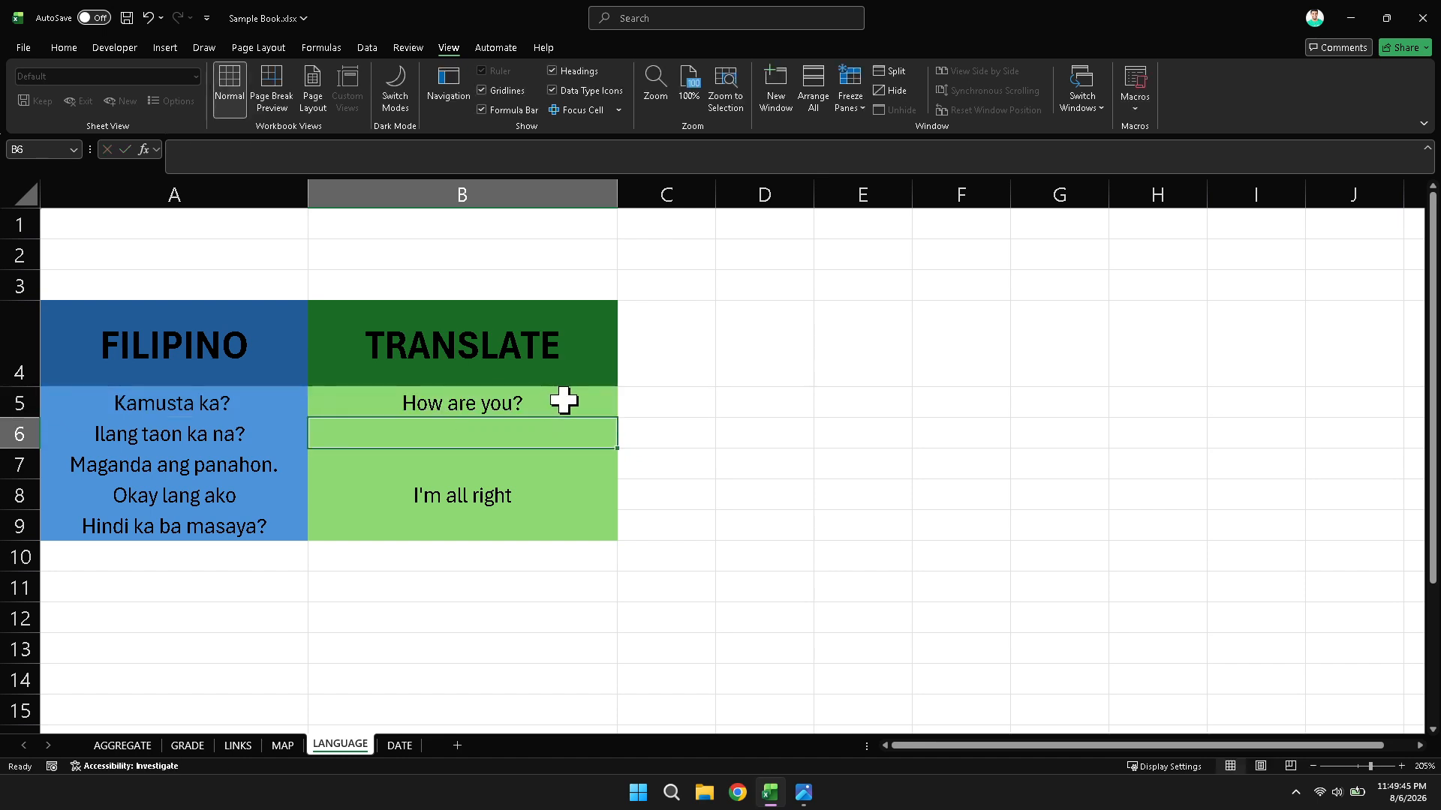
- Compare the translation in B5 with the Filipino phrase in A5
left_click(564, 400)
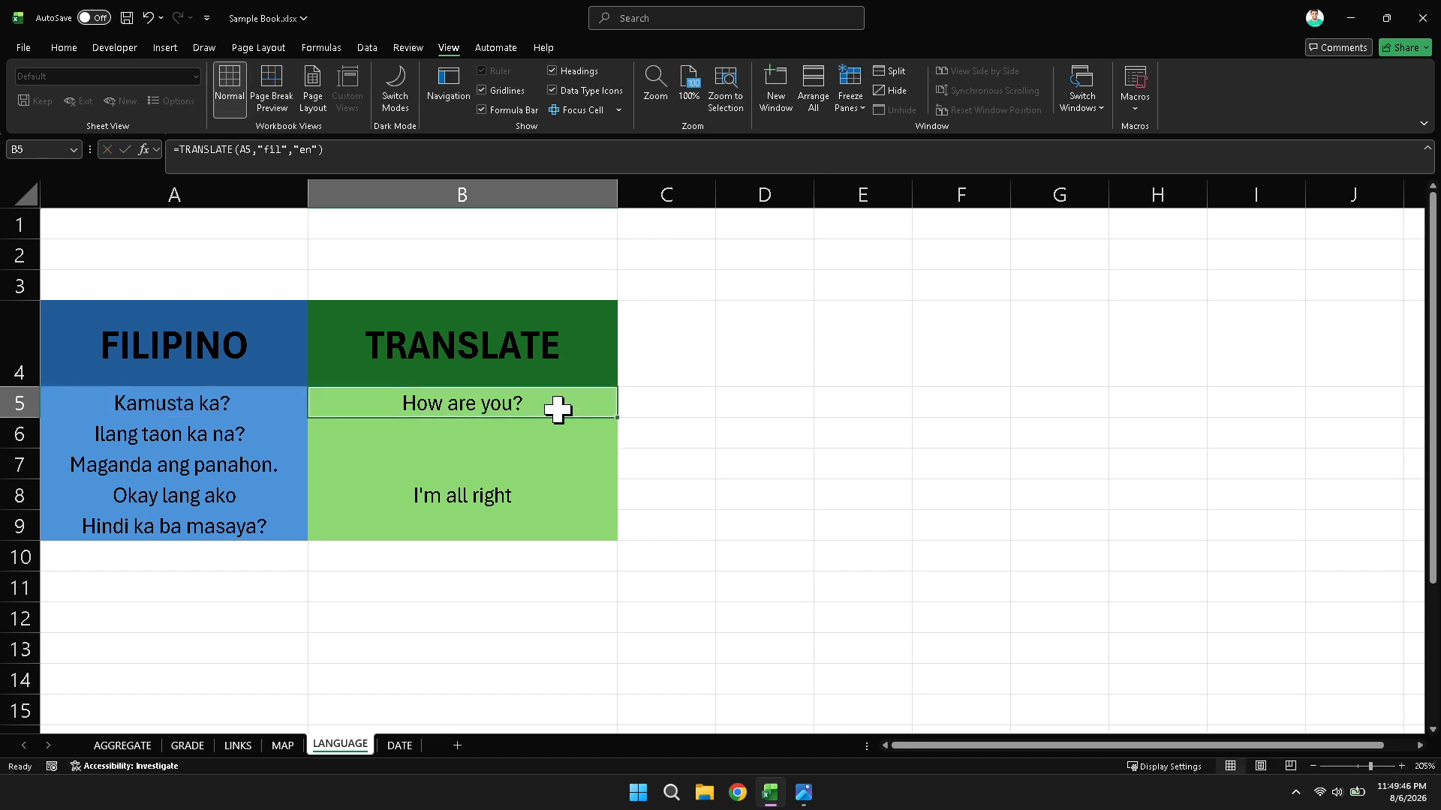
left_click(215, 407)
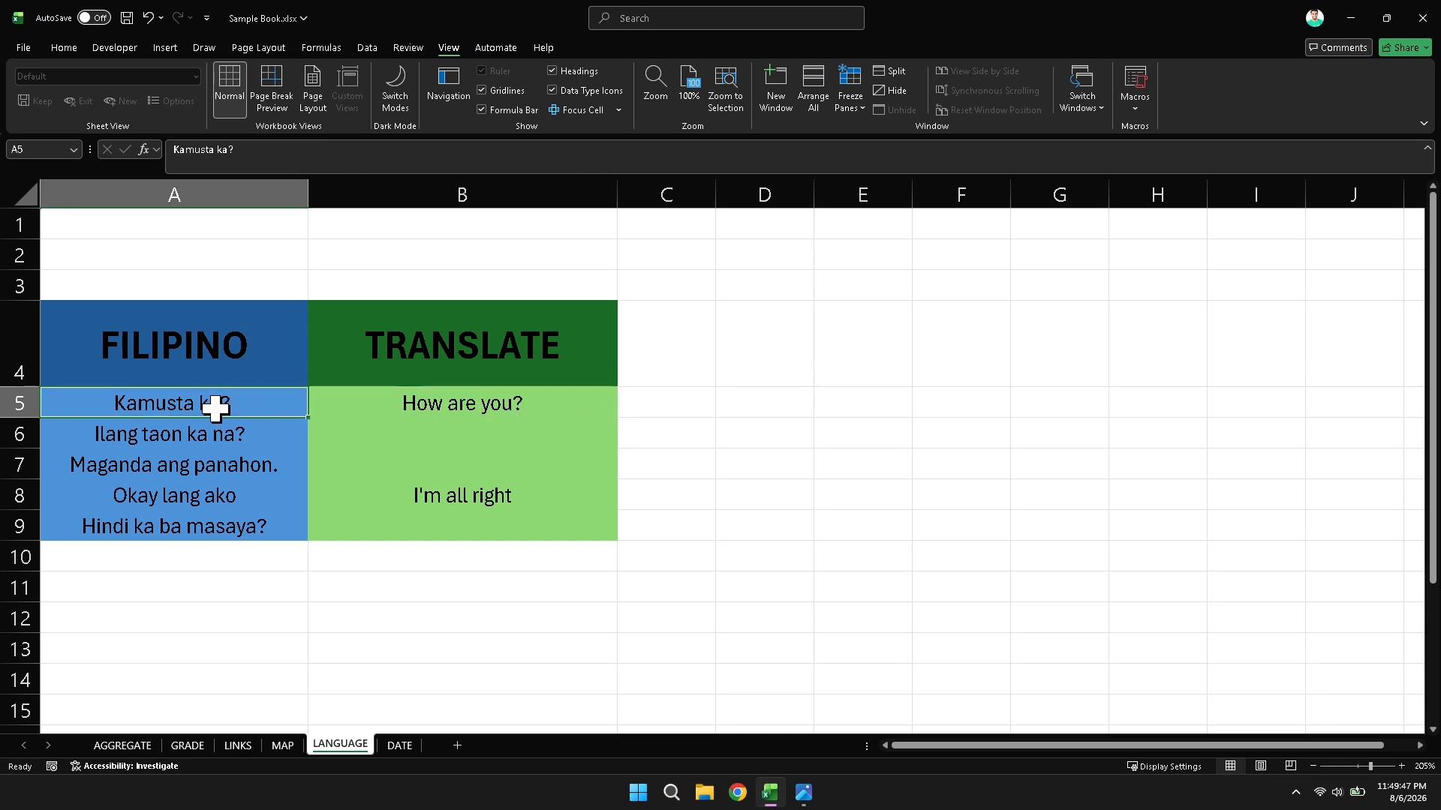
left_click(420, 405)
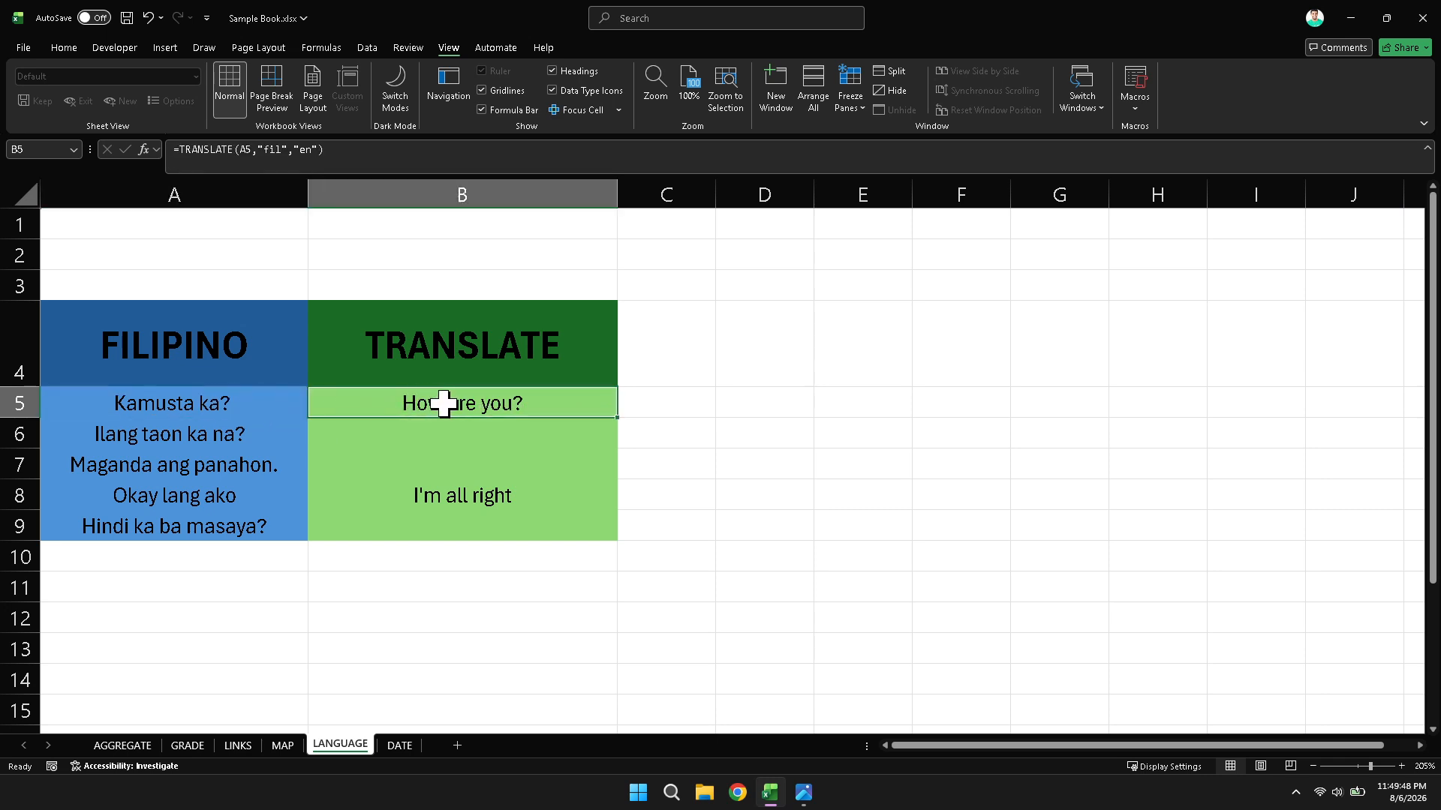
left_click(248, 411)
- Try to fill the TRANSLATE formula from B5 down to B9
left_click(463, 411)
left_click_drag(617, 419, 582, 532)
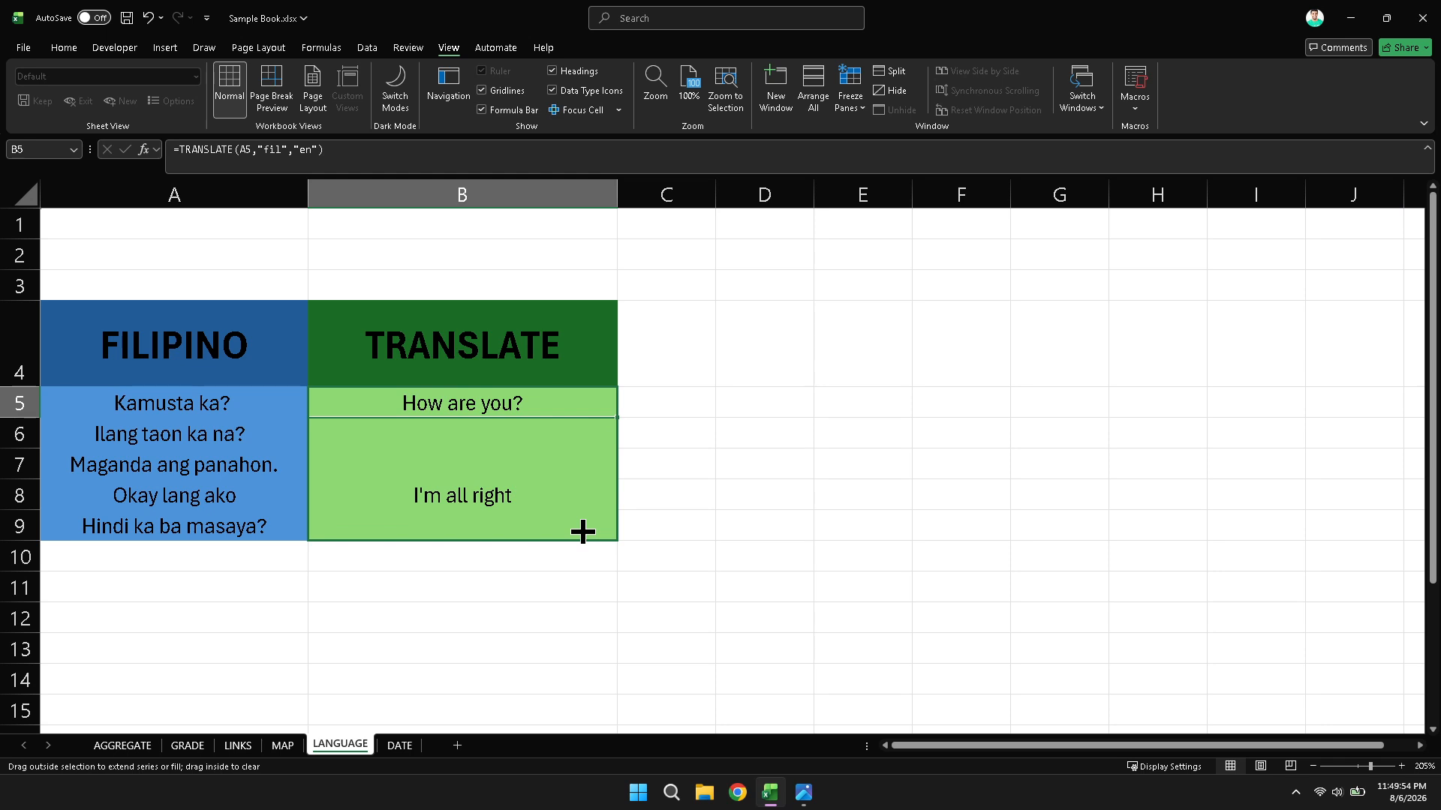
left_click_drag(582, 531, 579, 531)
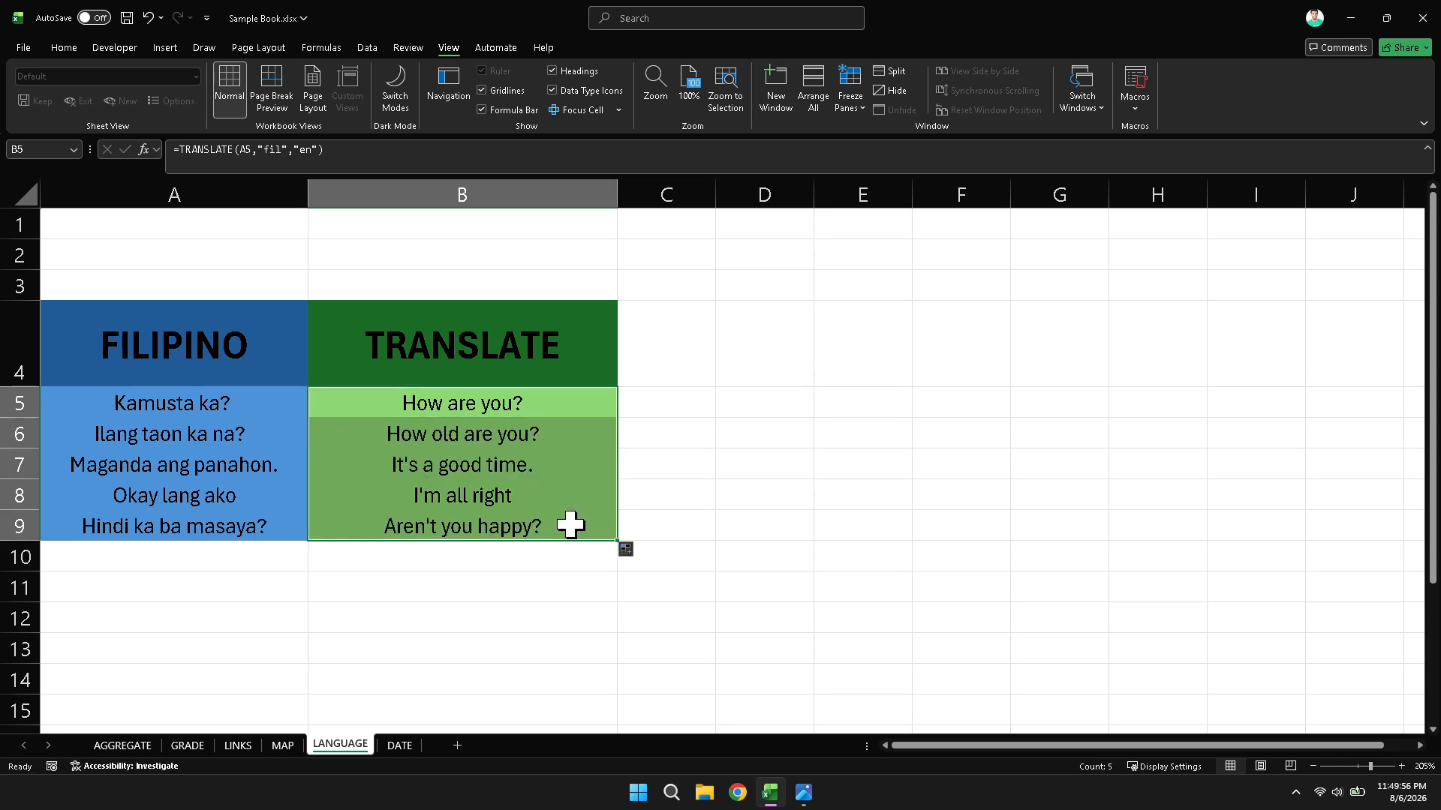
left_click(556, 411)
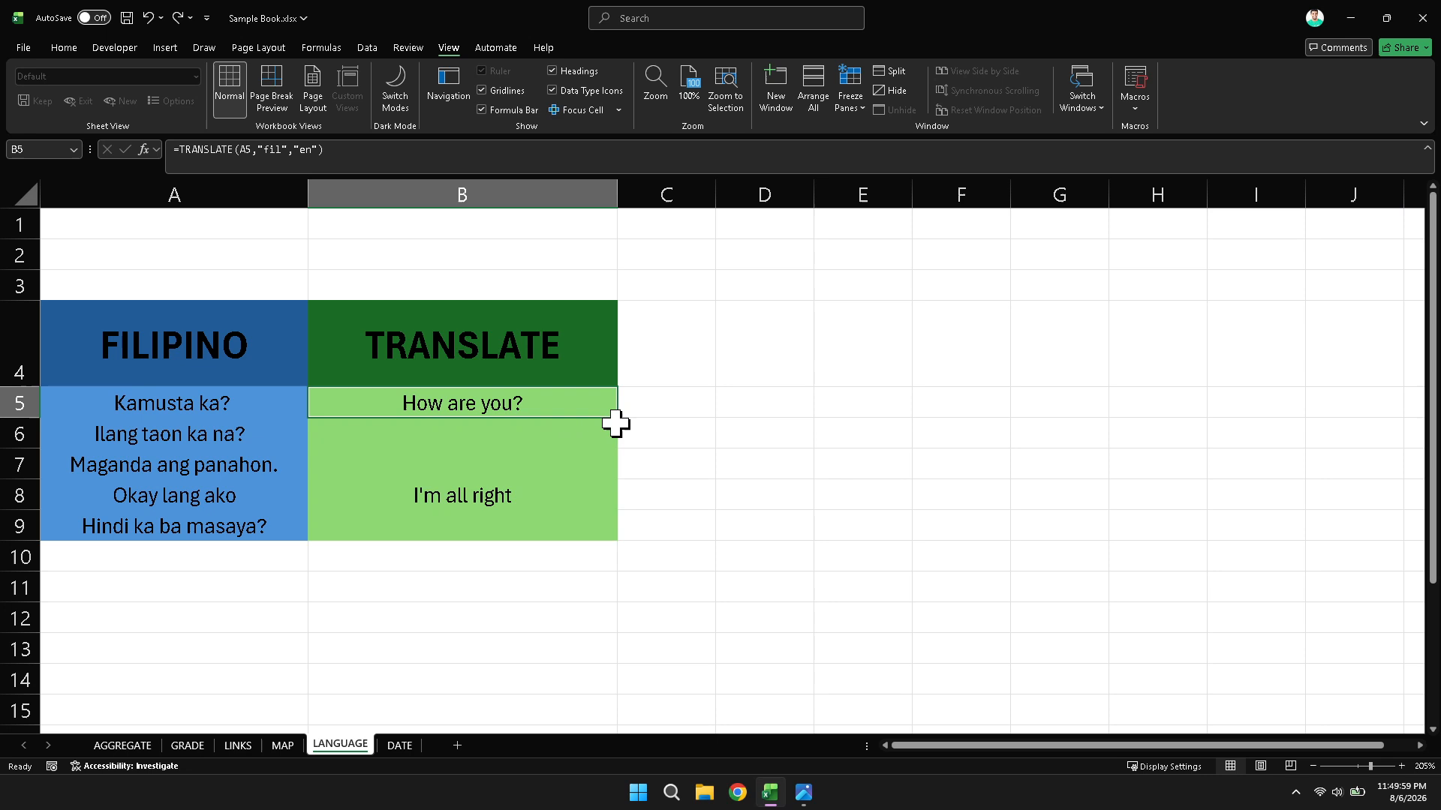
- Copy the B5 formula down through B9 with autofill and check the translations against the Filipino phrases
left_click_drag(619, 422, 613, 534)
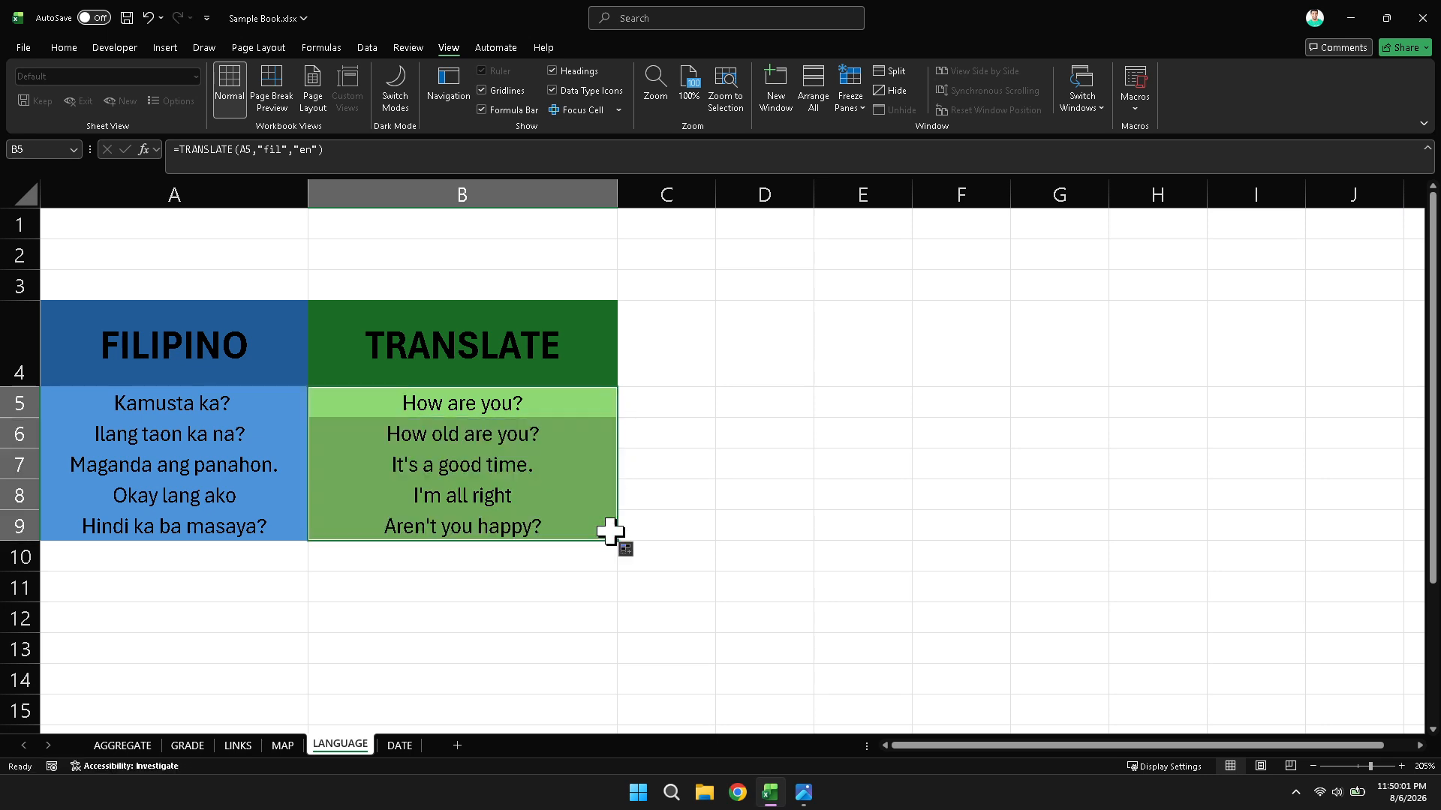
left_click(531, 415)
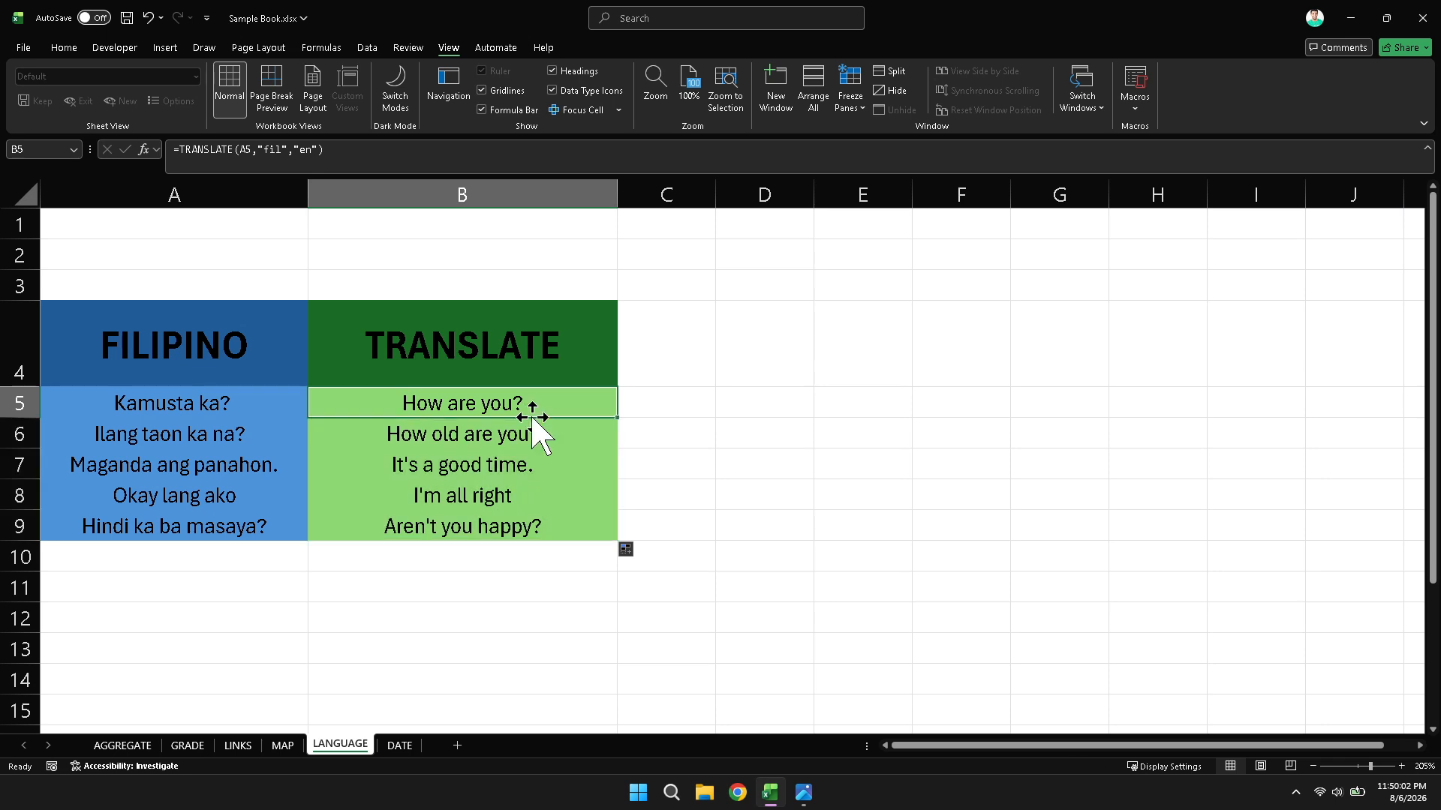
left_click(254, 408, "ctrl")
left_click(453, 441)
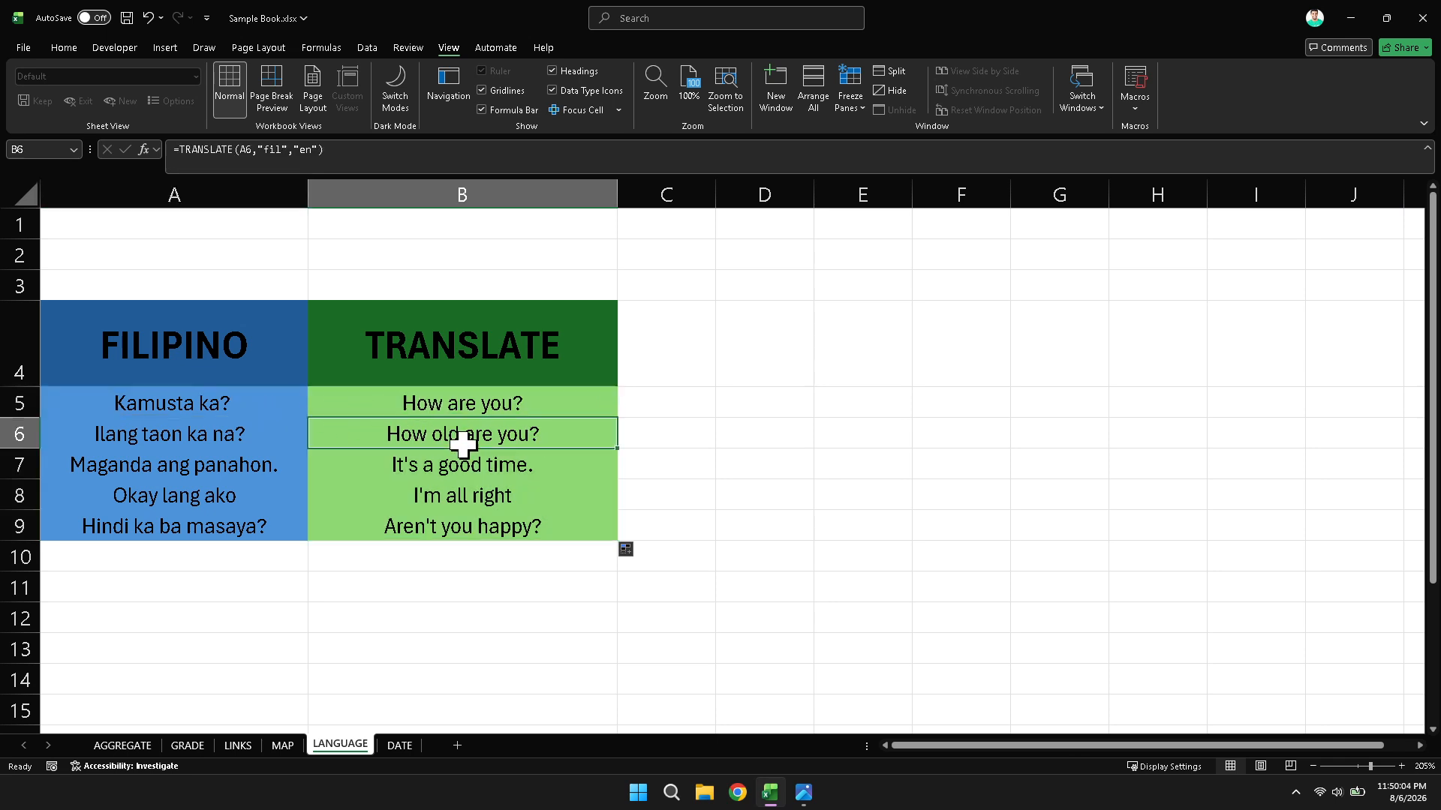
- Compare each English translation in B6 through B9 with the Filipino phrase beside it in column A
left_click(258, 442, "ctrl")
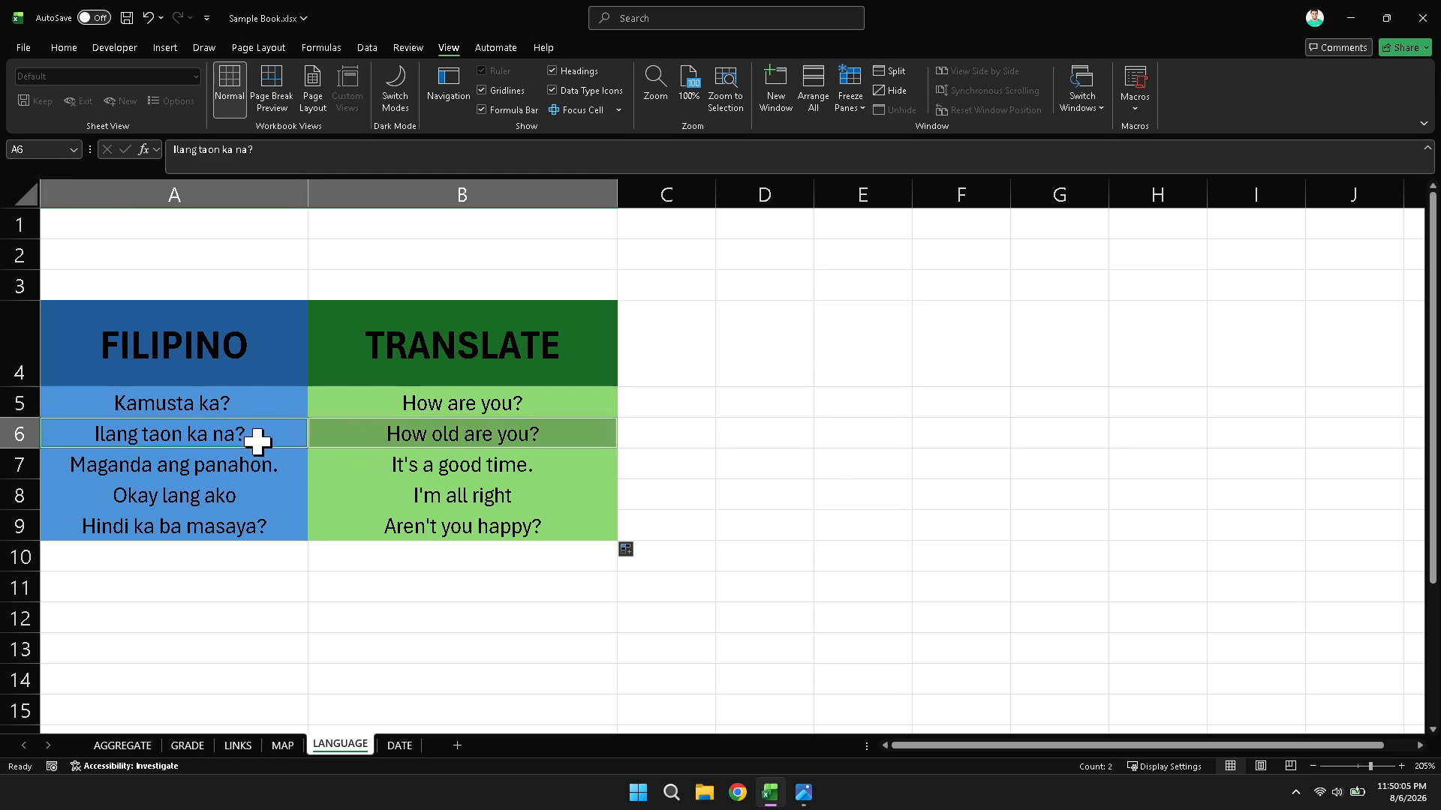
left_click(435, 470)
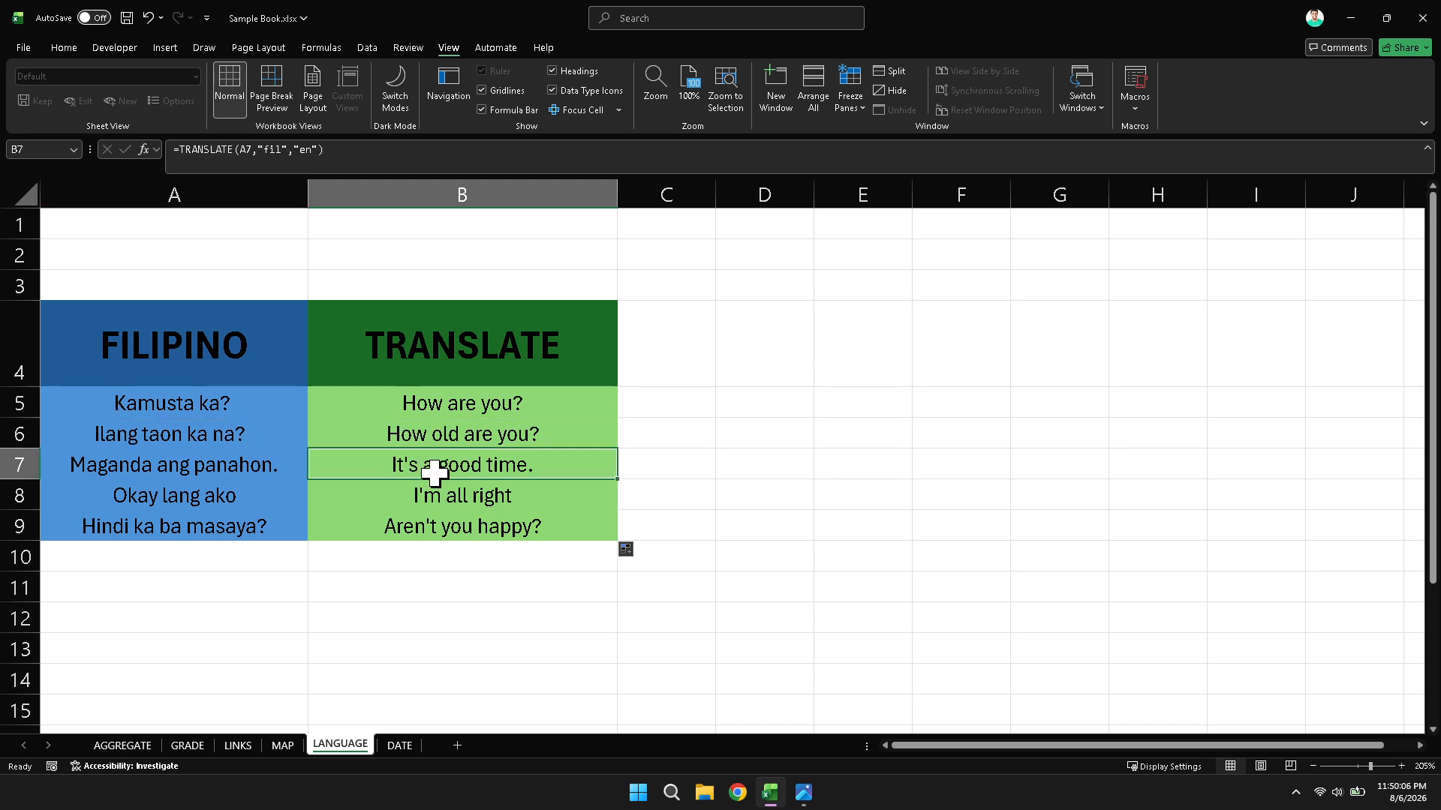
left_click(231, 470, "ctrl")
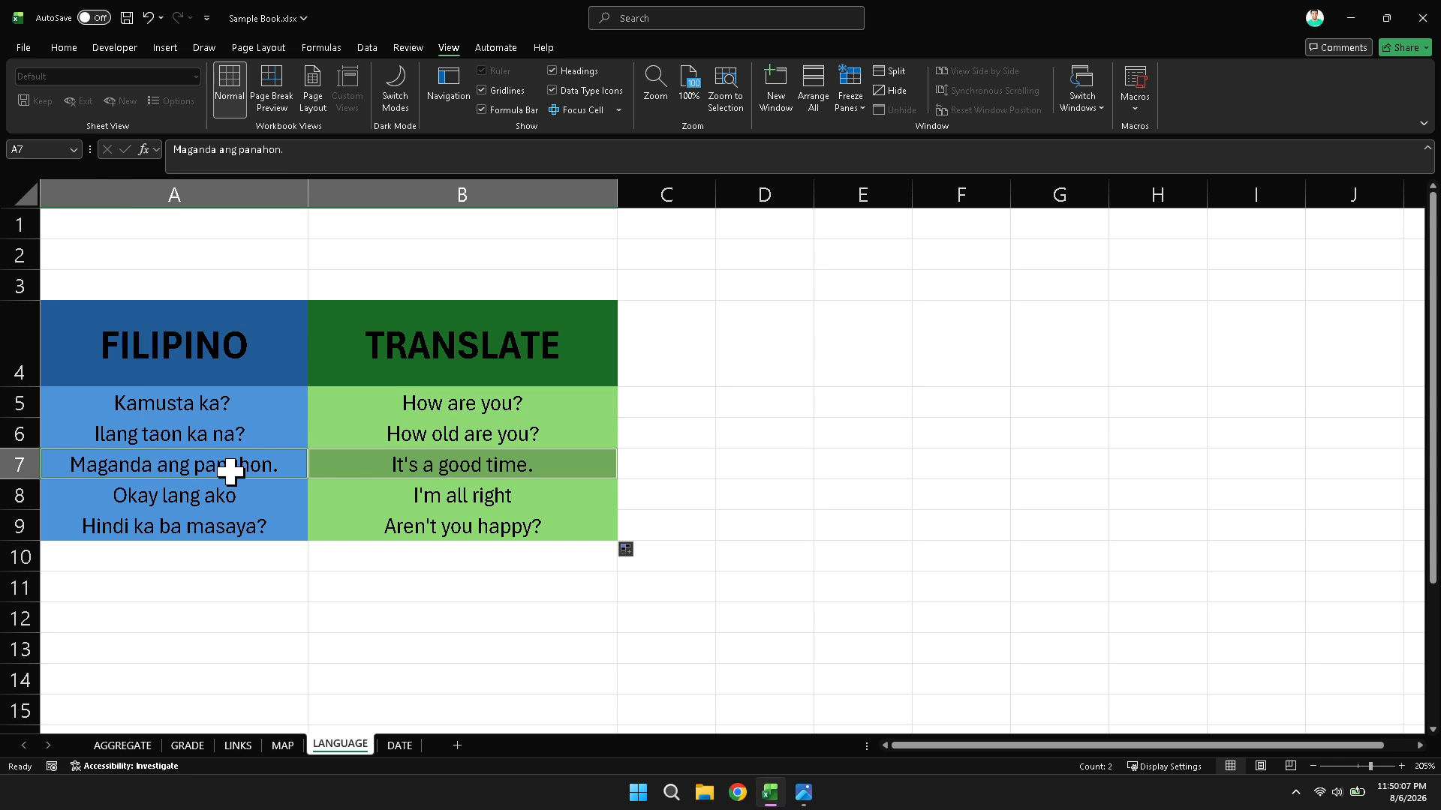
left_click(407, 501)
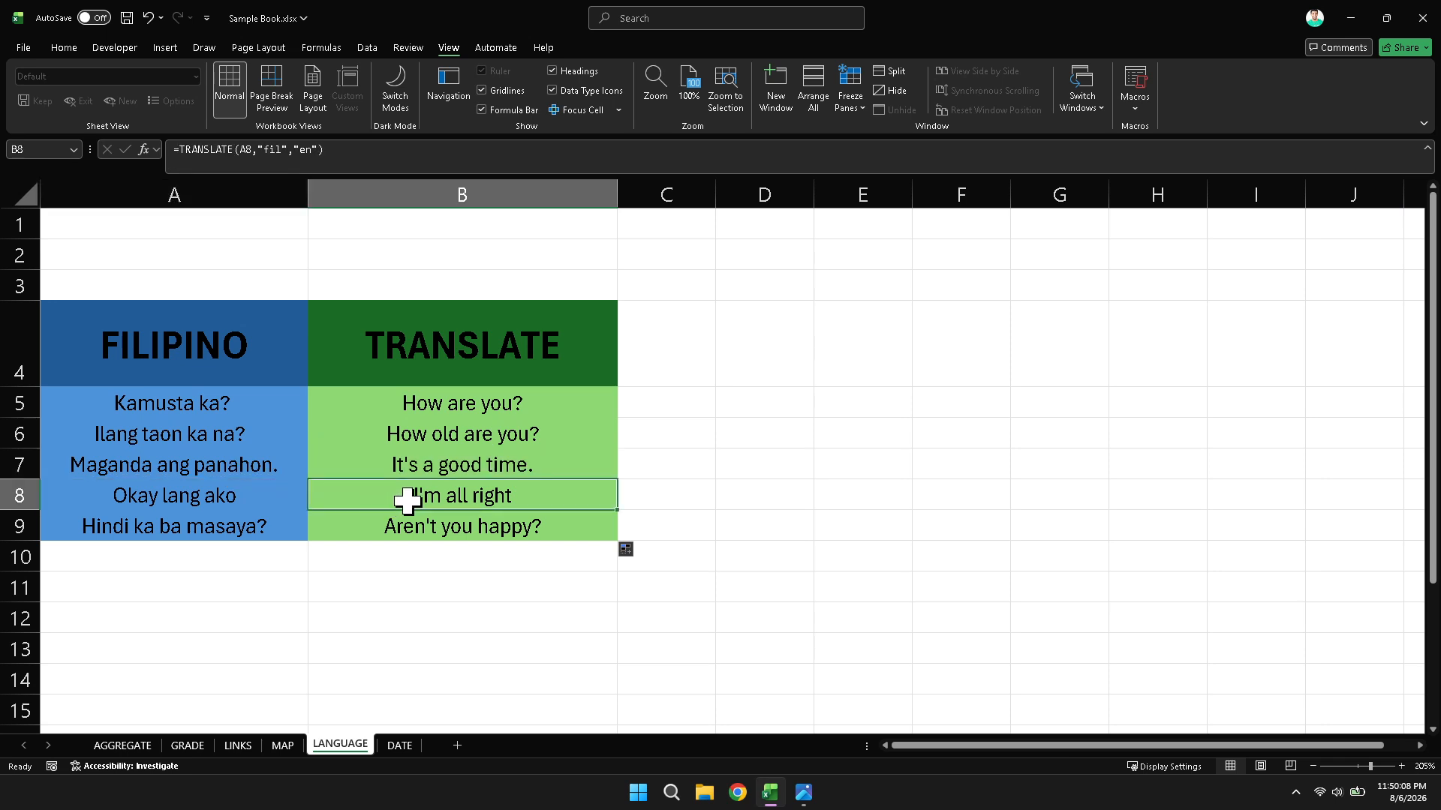
left_click(239, 503, "ctrl")
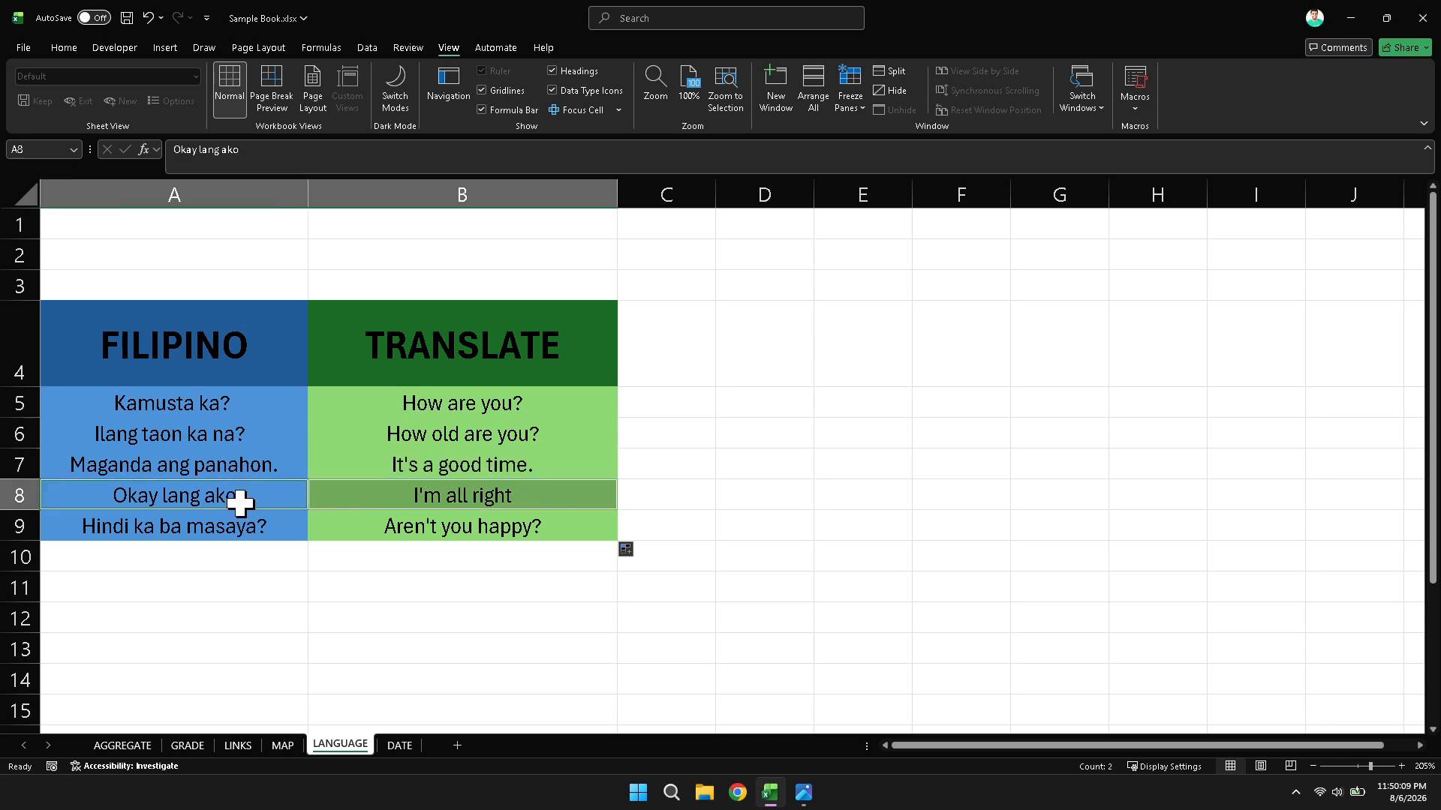
left_click(430, 526)
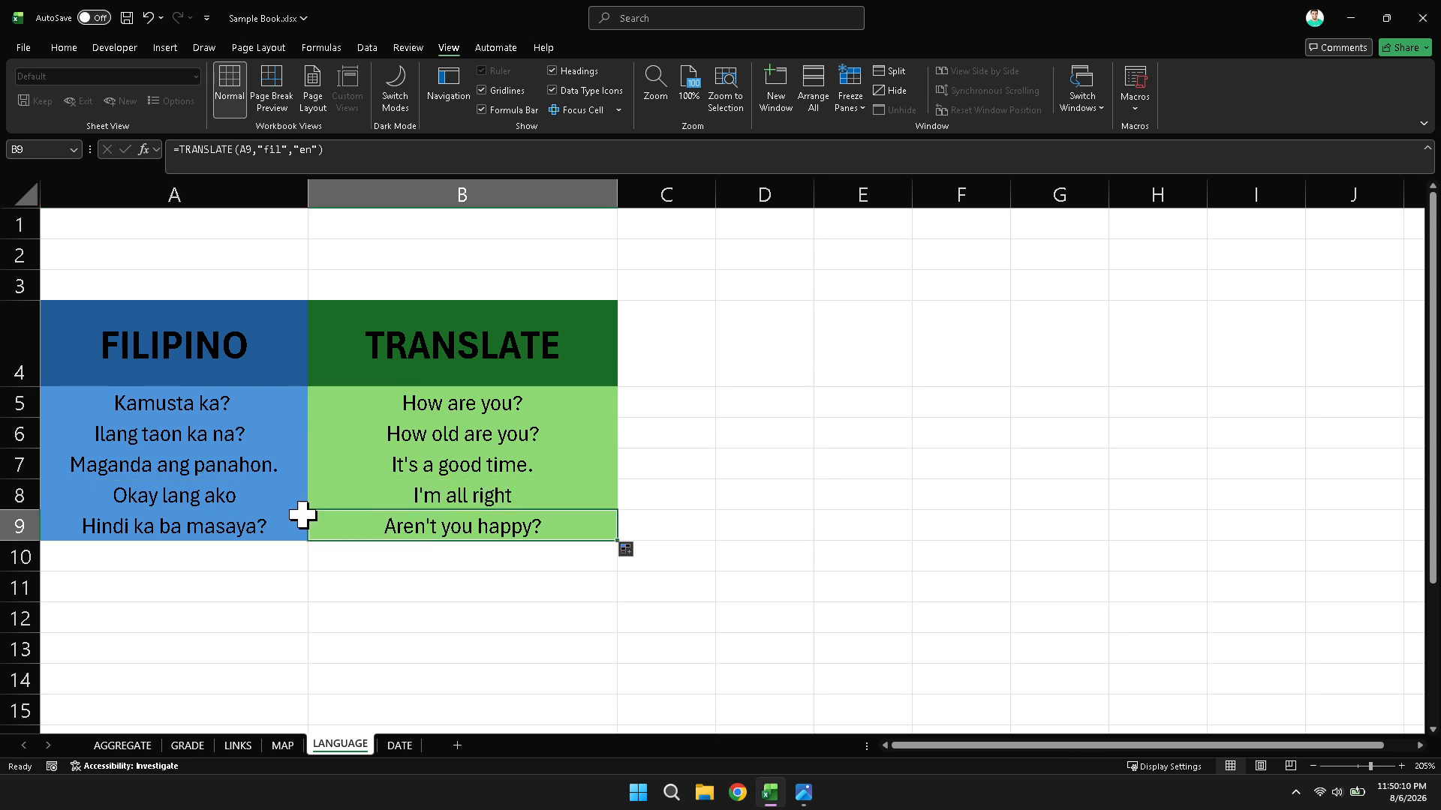
left_click(237, 526, "ctrl")
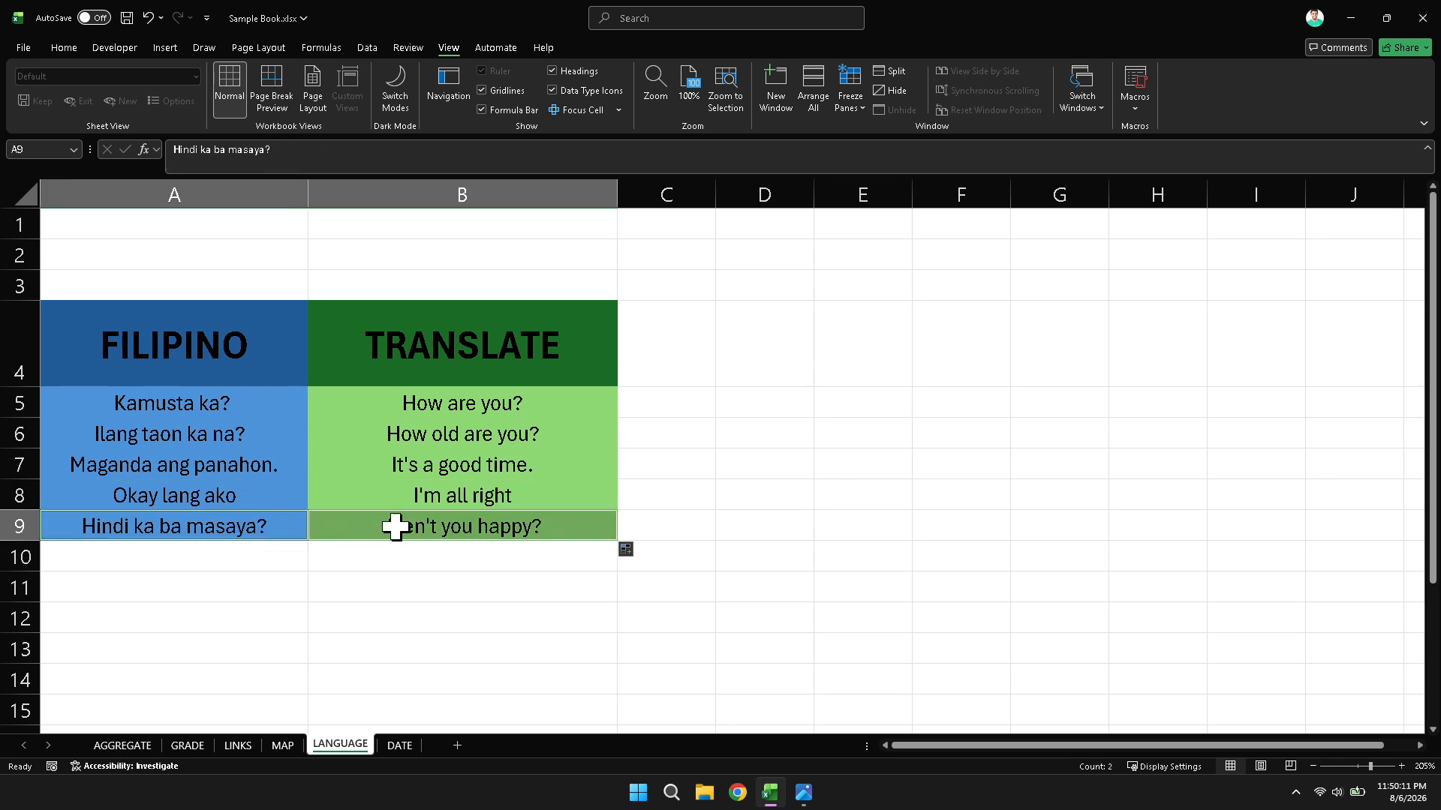
left_click(448, 526)
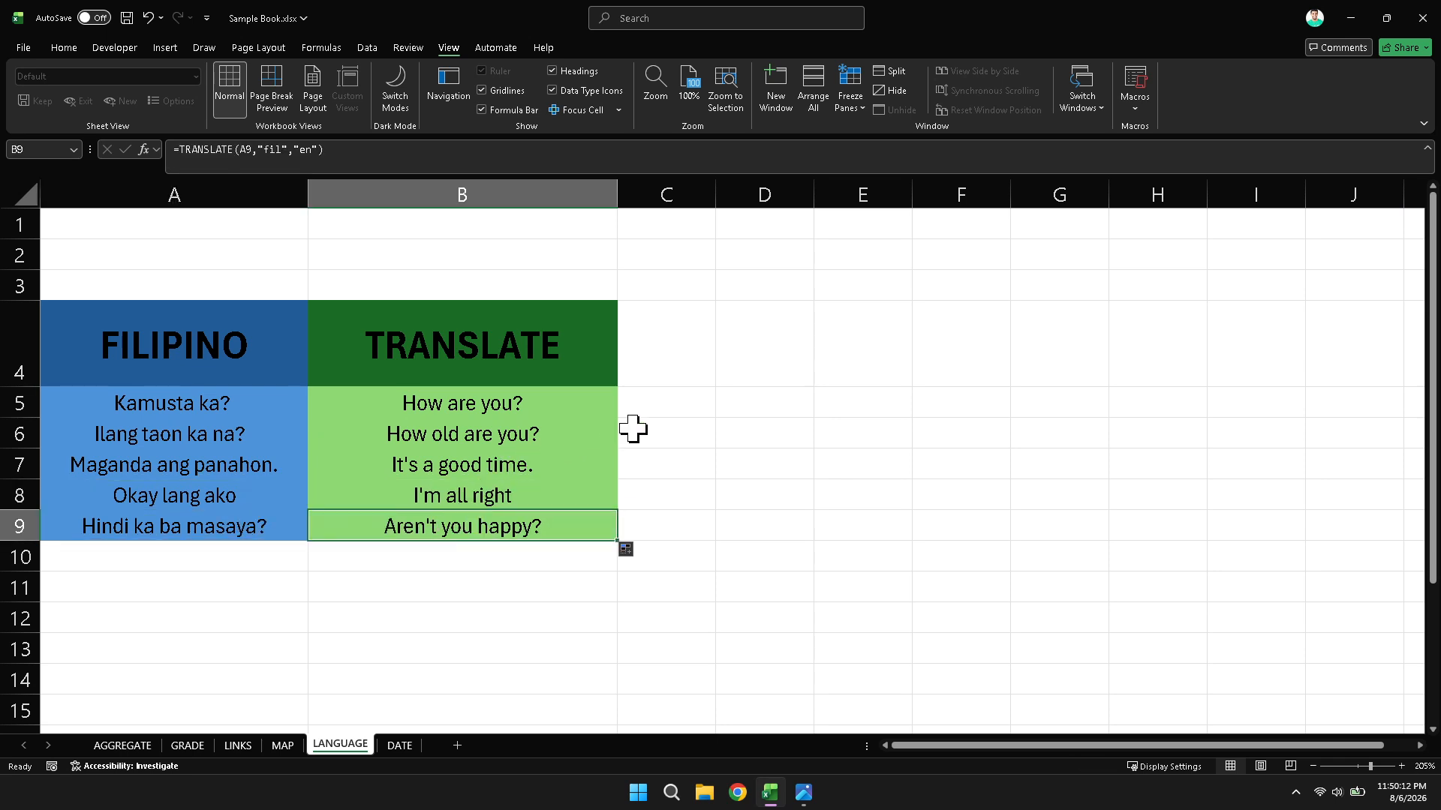
left_click(663, 427)
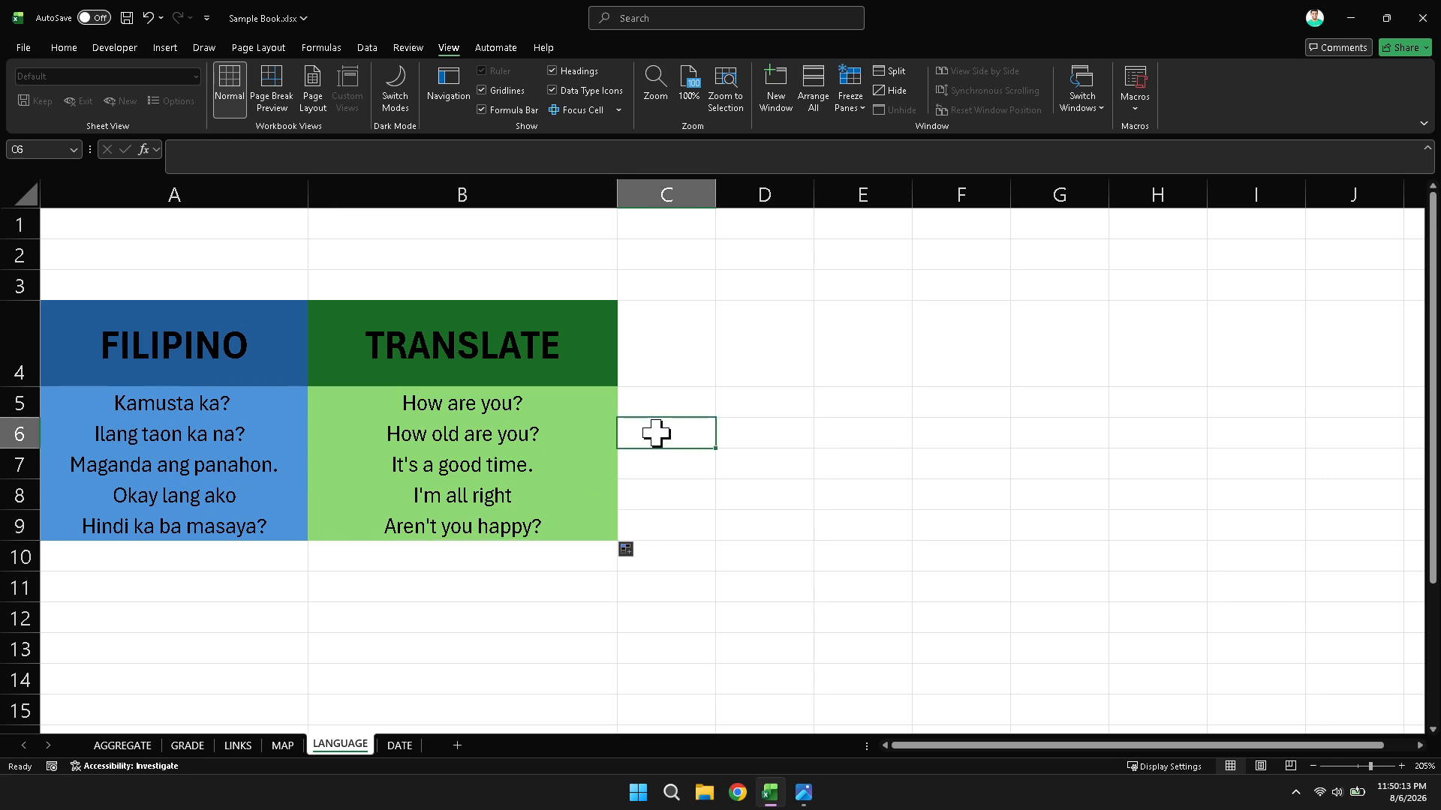